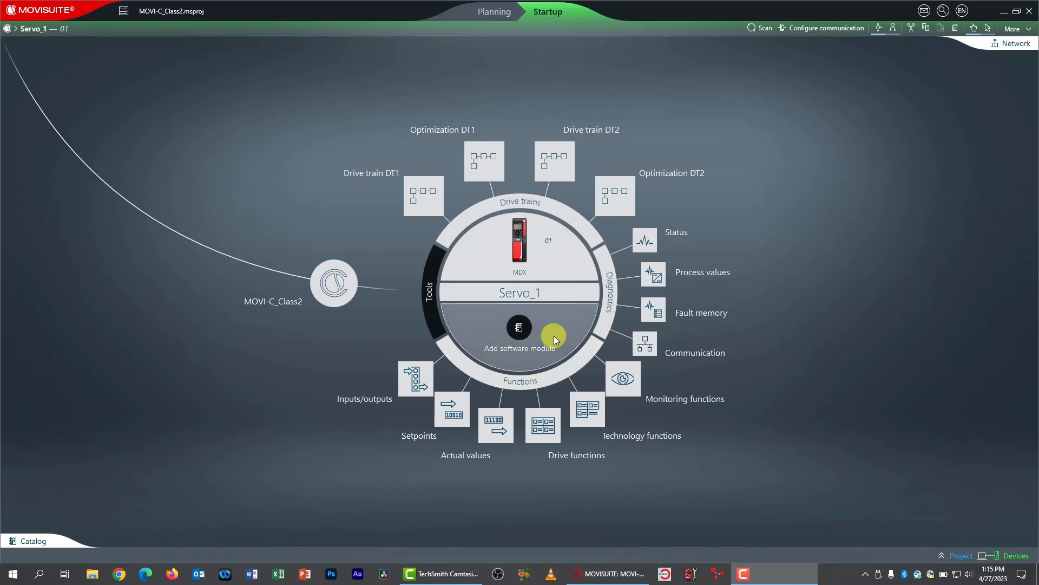
Add the MOVIKIT Positioning Drive software module to Servo_1, accepting the parameter changes, and reset the device's limit switch fault.
click(518, 327)
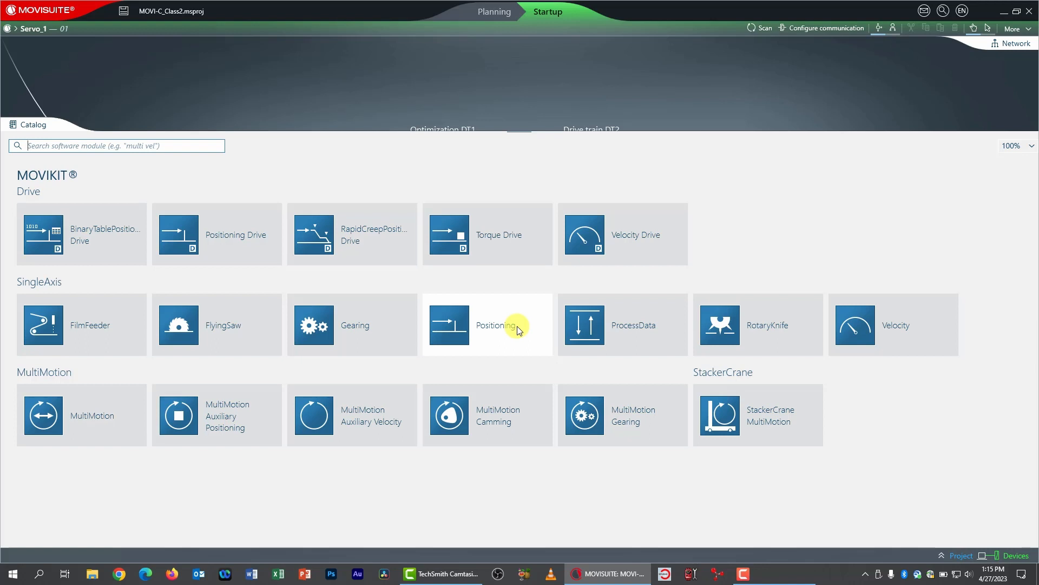
click(229, 238)
click(370, 335)
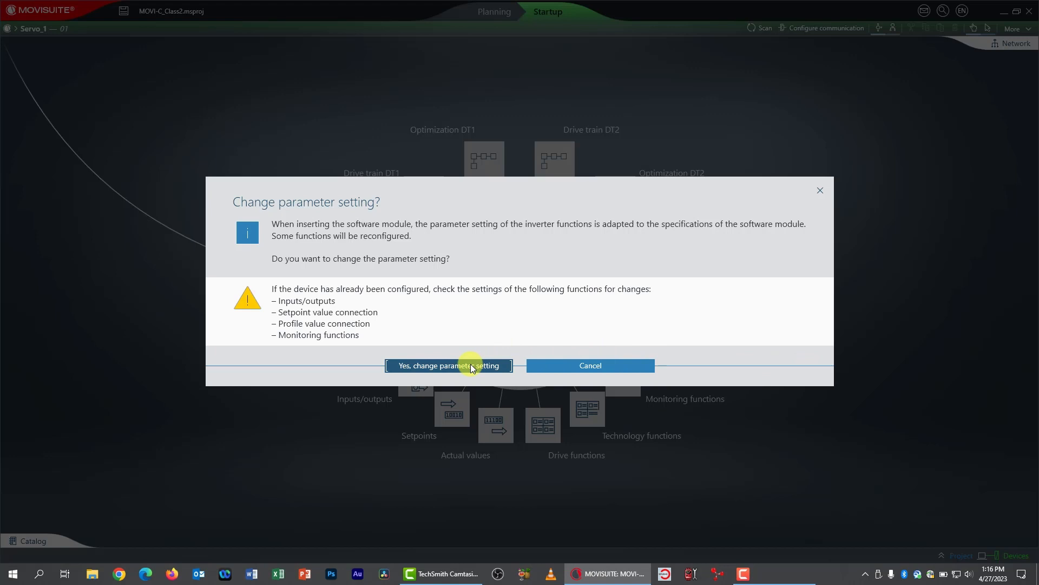
click(470, 365)
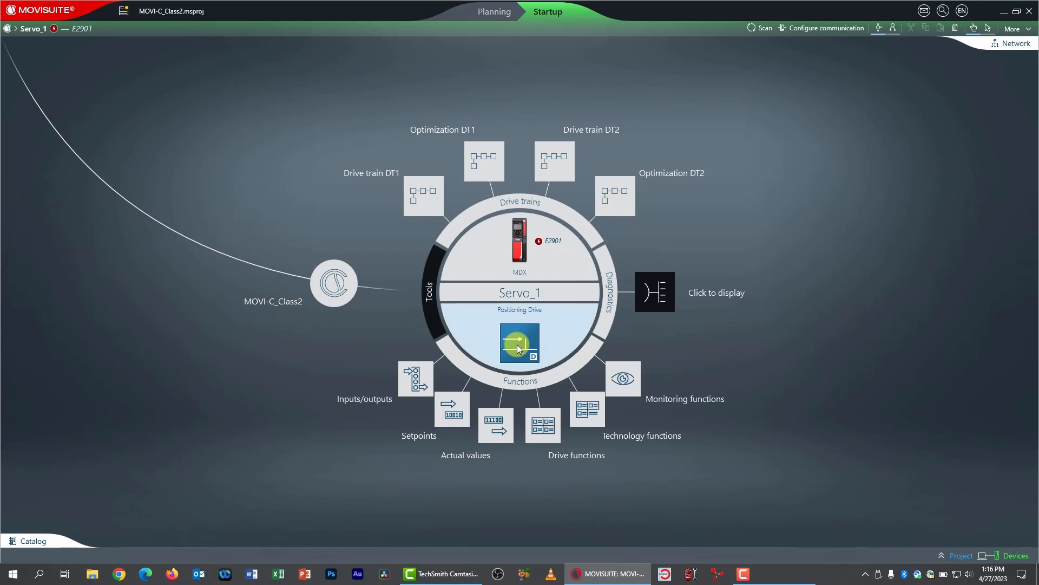
click(538, 242)
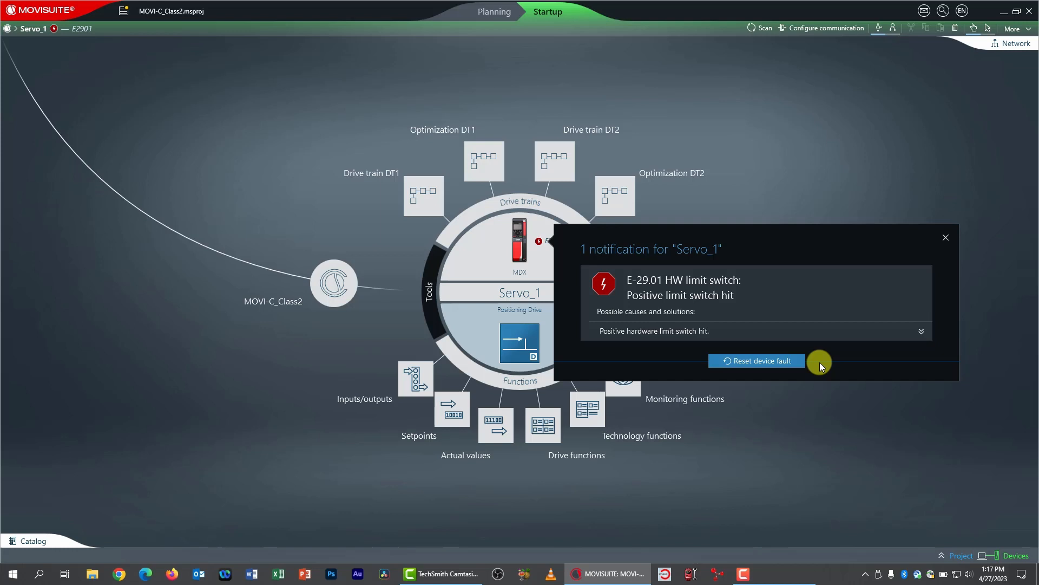
click(748, 361)
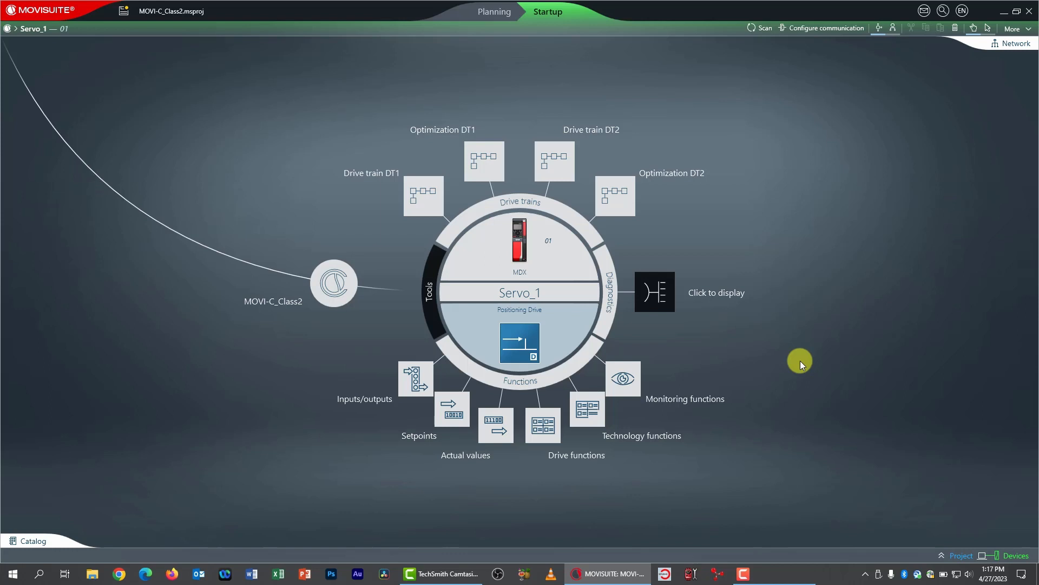
Set the Positioning Drive module's control source to Fieldbus and reset the device's process data configuration fault.
click(555, 326)
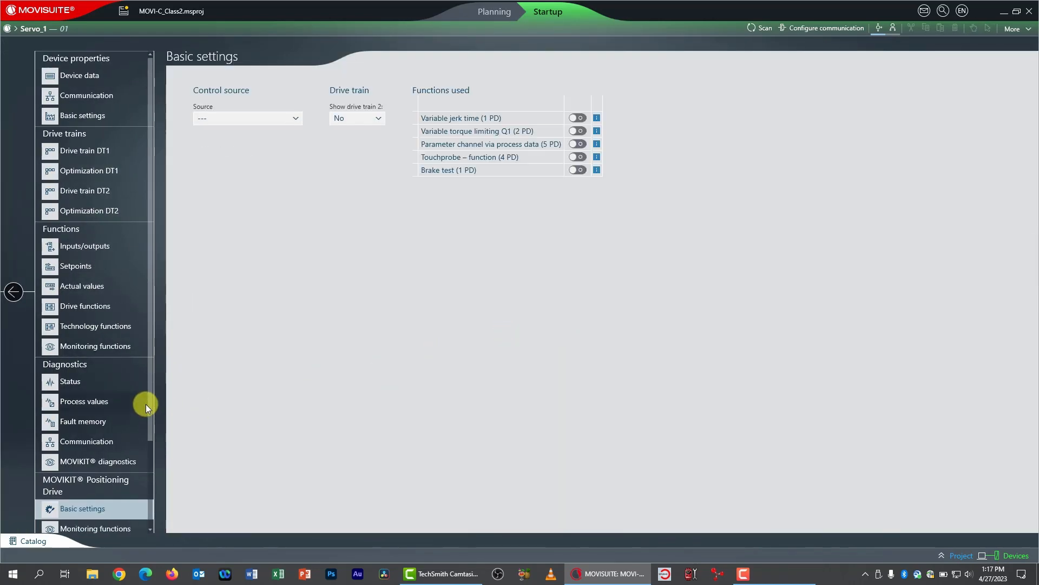
drag(151, 400, 154, 498)
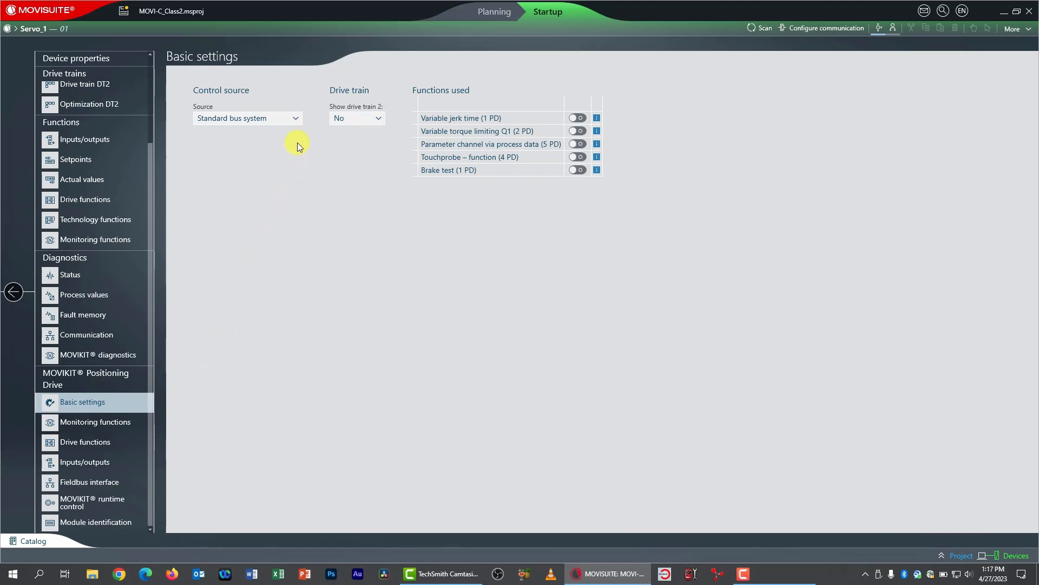
click(295, 118)
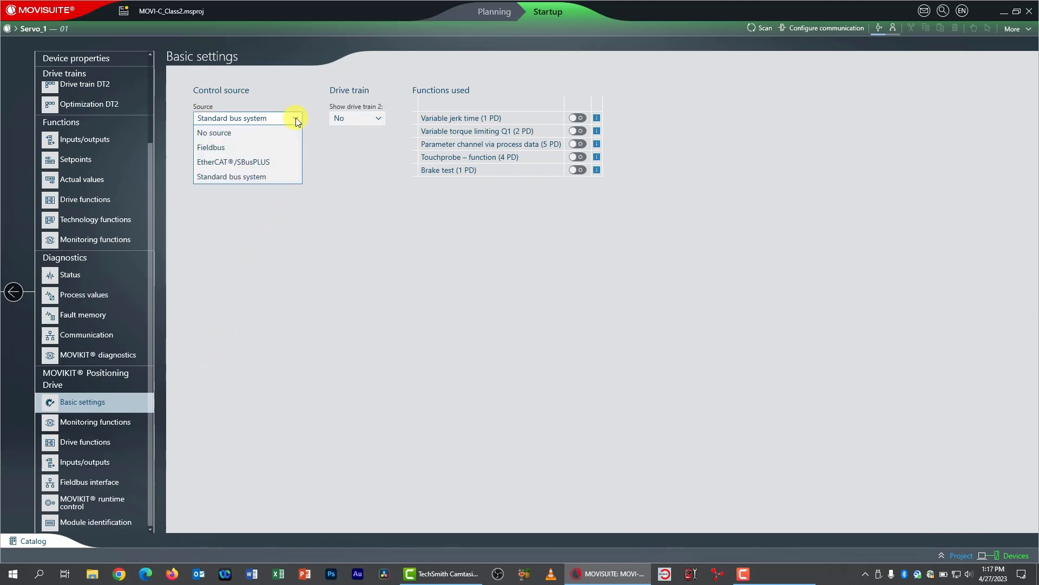
click(230, 147)
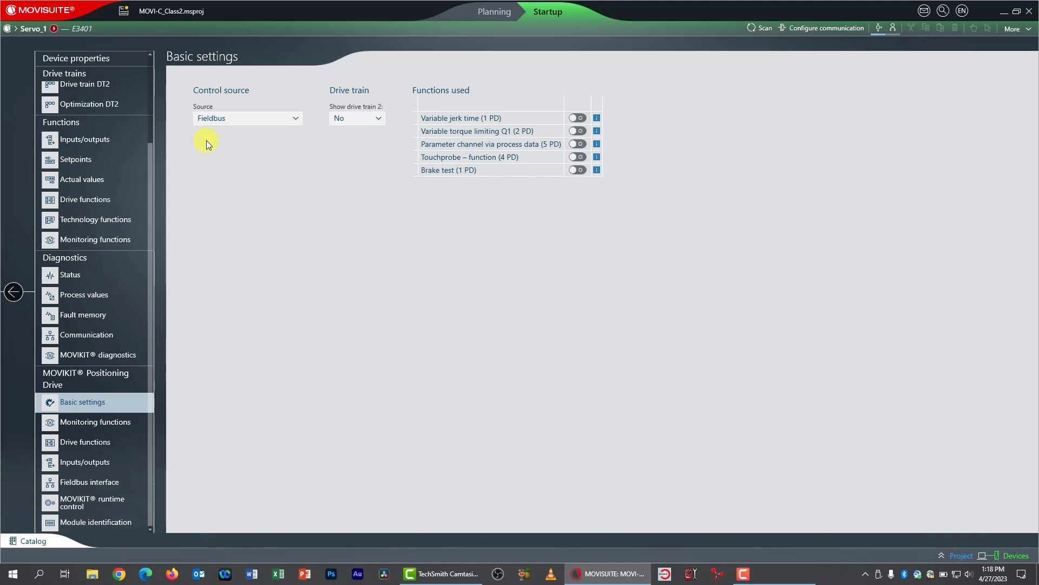
click(54, 30)
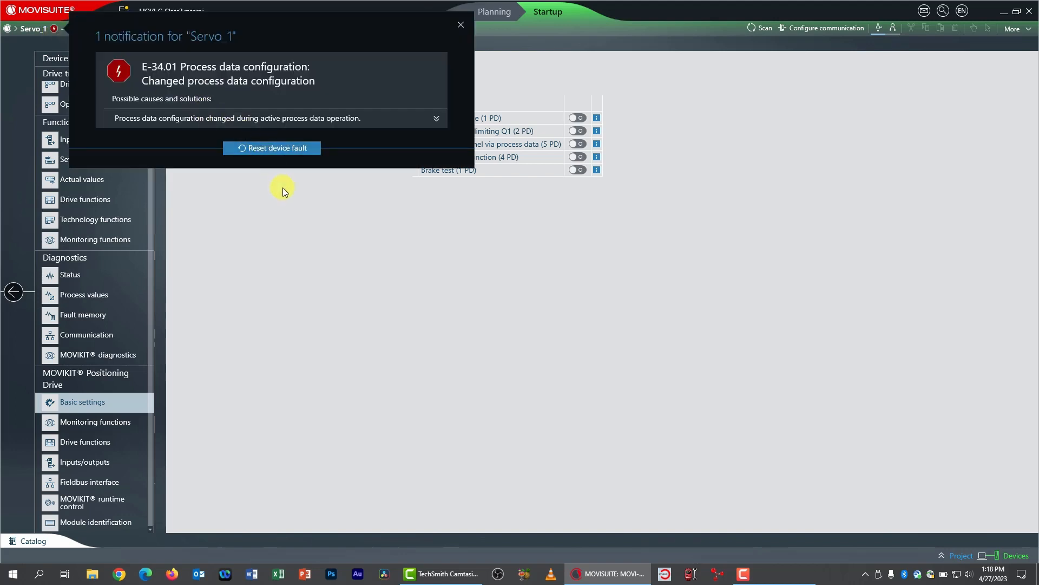
click(272, 149)
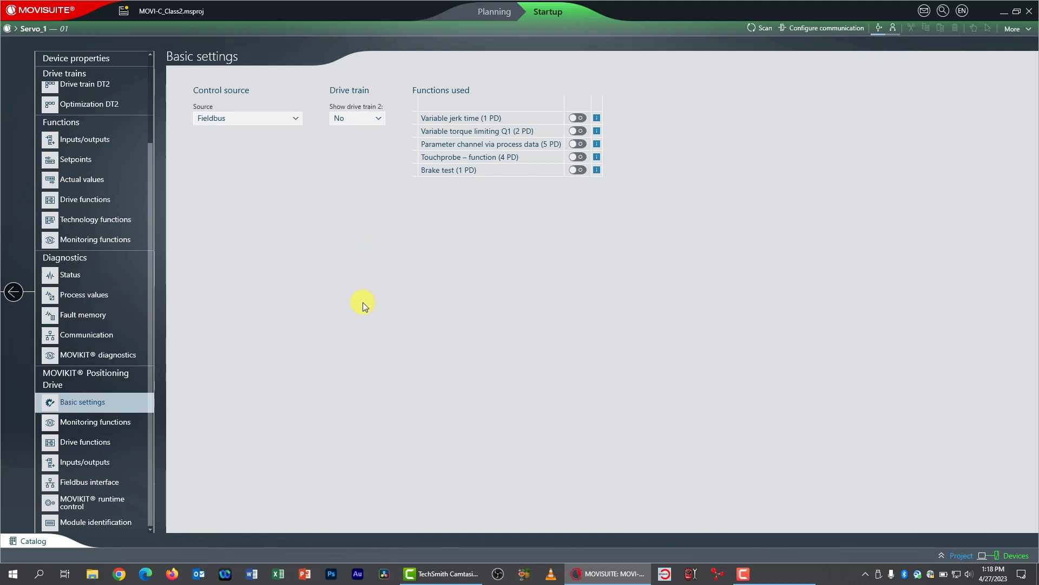
Select Referencing without reference travel as the FCB 12 Reference travel type in the Positioning Drive's drive functions.
click(83, 443)
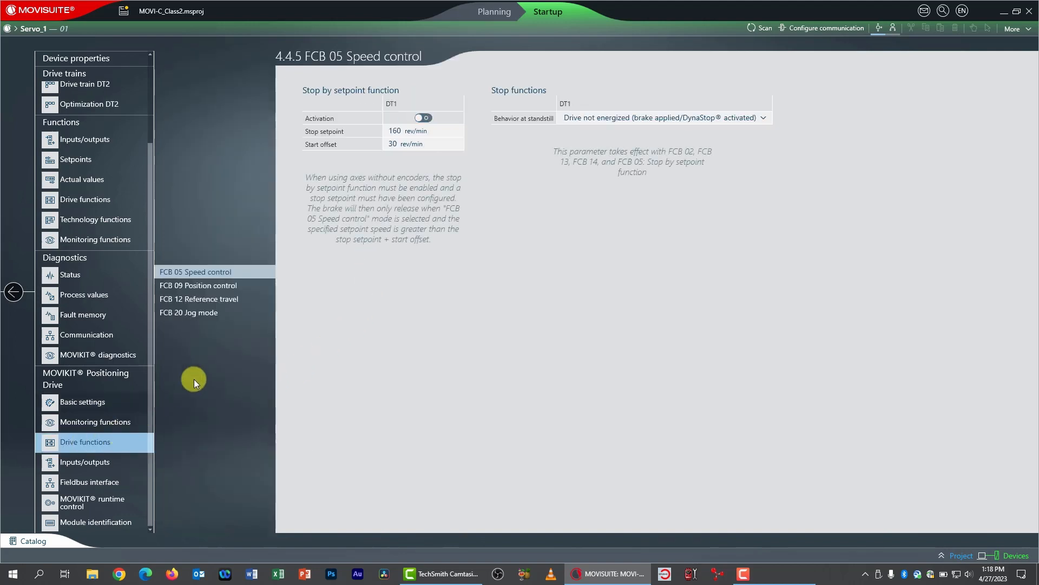
click(230, 300)
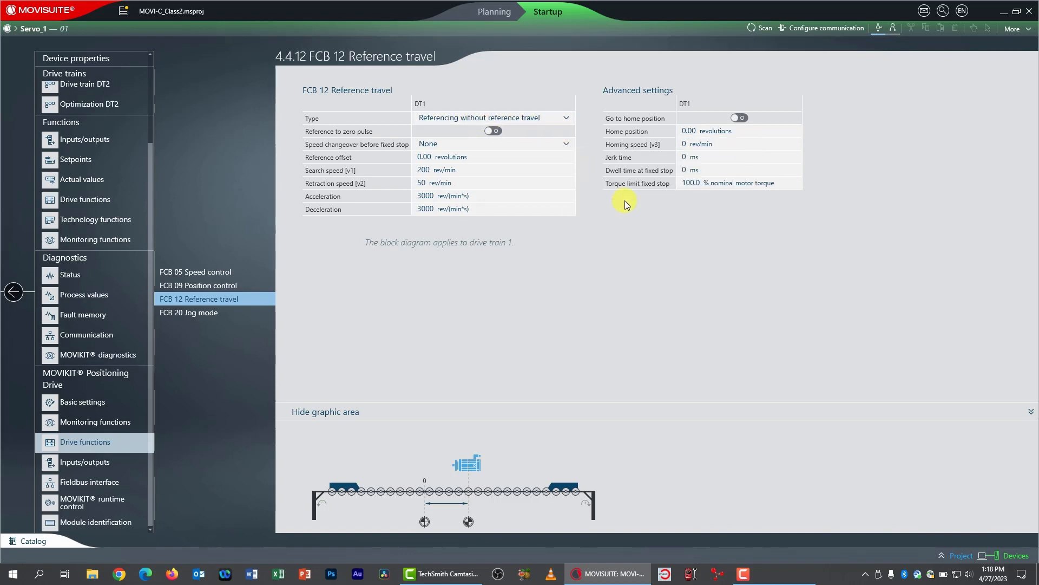
click(565, 119)
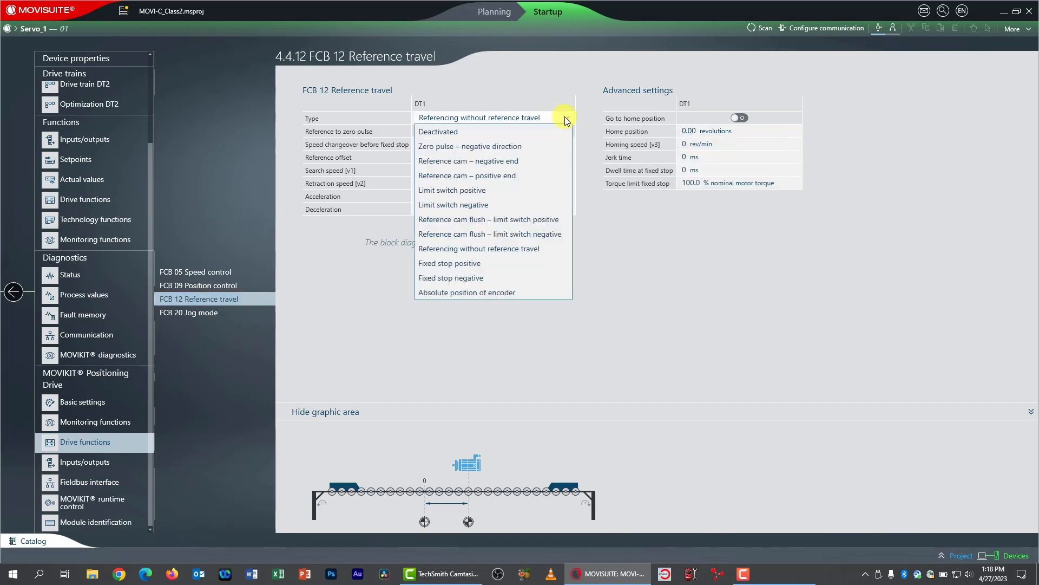
click(498, 250)
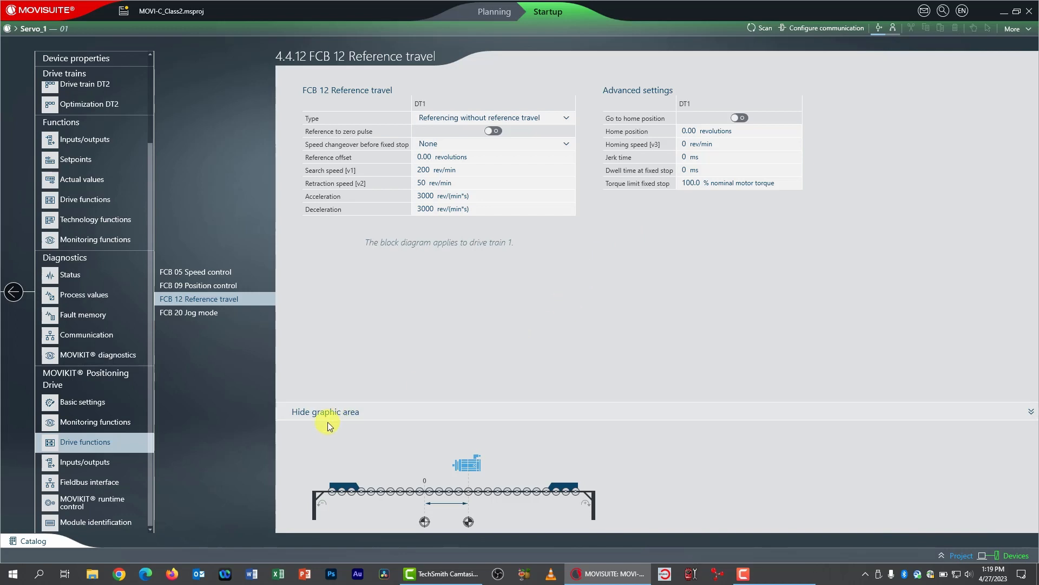
Assign No function to digital inputs DI 01 and DI 02 in the Positioning Drive's inputs/outputs settings.
click(96, 464)
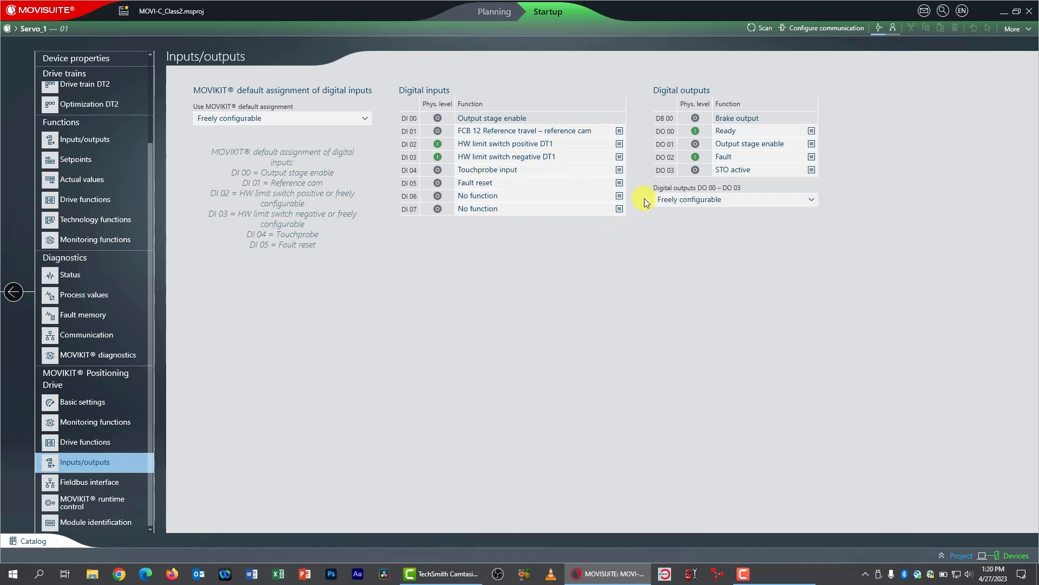
click(619, 130)
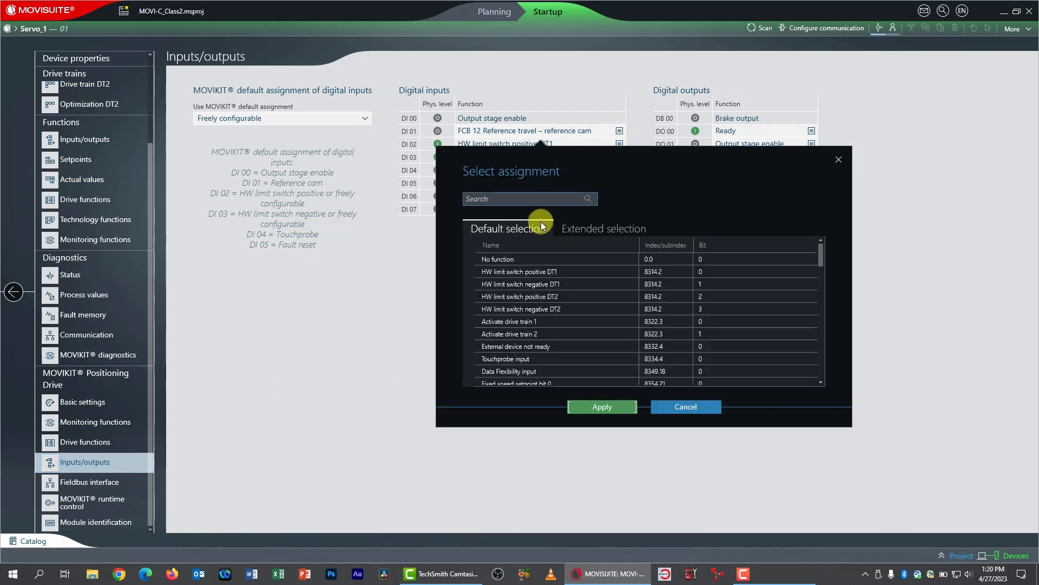
click(502, 260)
click(612, 410)
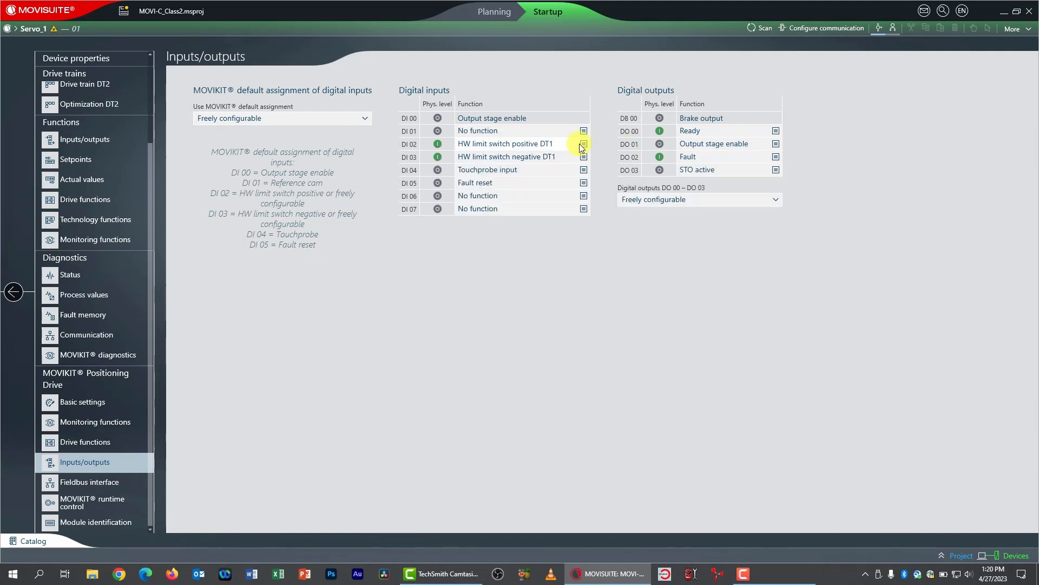
click(583, 145)
click(521, 271)
click(607, 420)
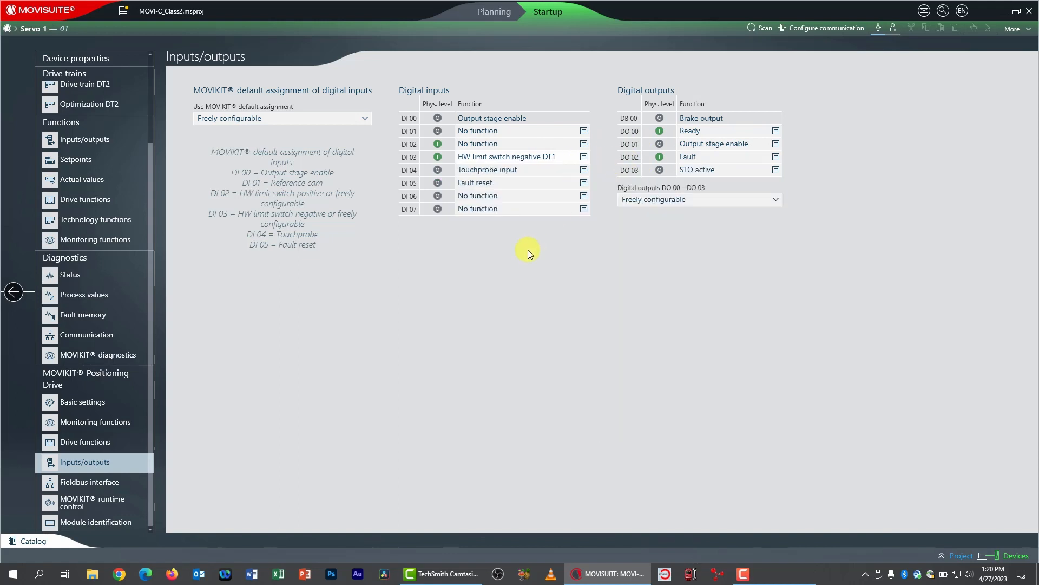
Assign No function to digital inputs DI 03, DI 04 and DI 05, and set digital outputs DO 00 – DO 03 to Control via fieldbus.
click(583, 170)
click(519, 285)
click(587, 431)
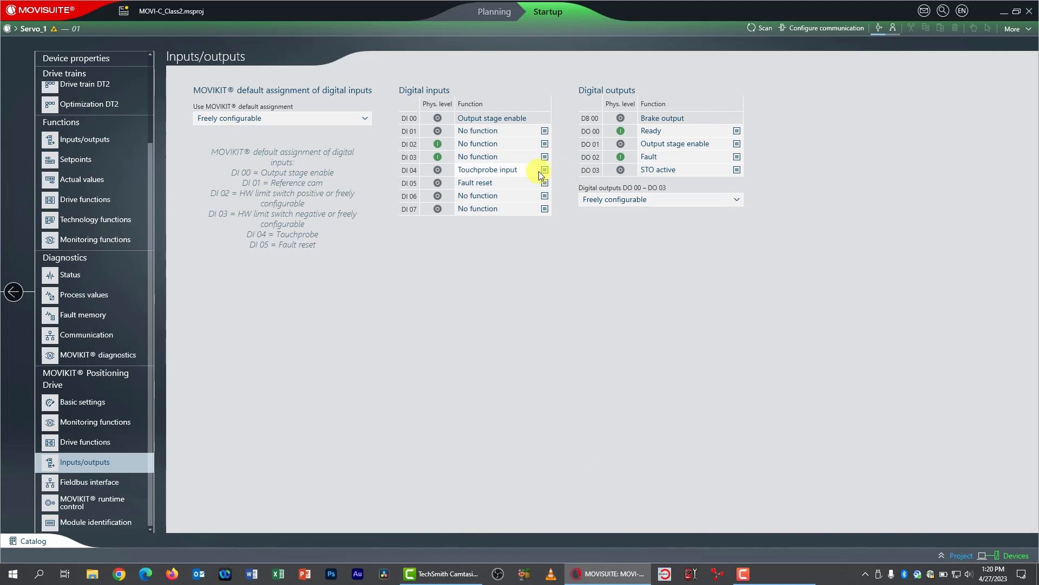
click(541, 172)
click(496, 298)
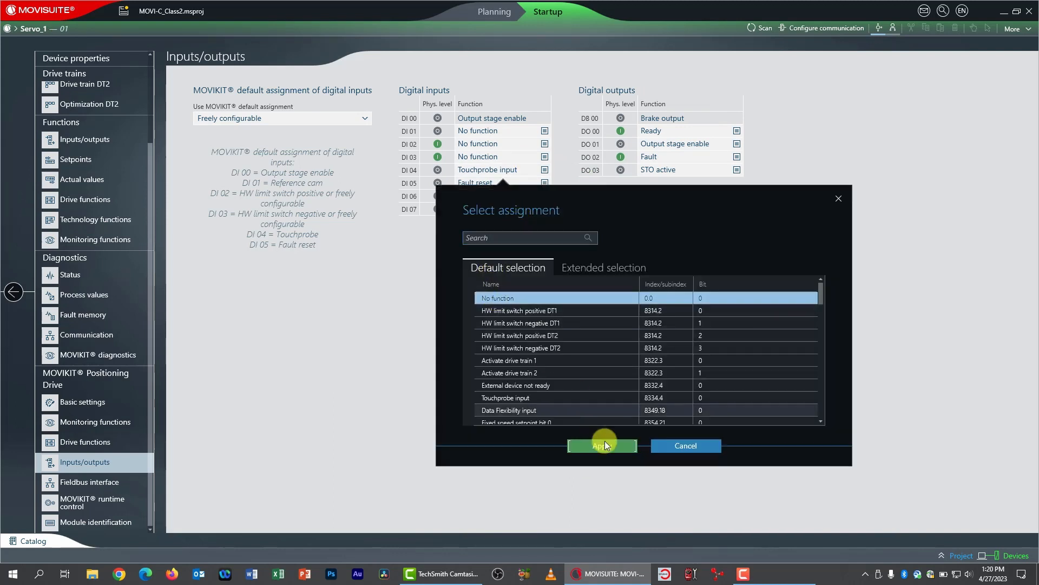
click(604, 445)
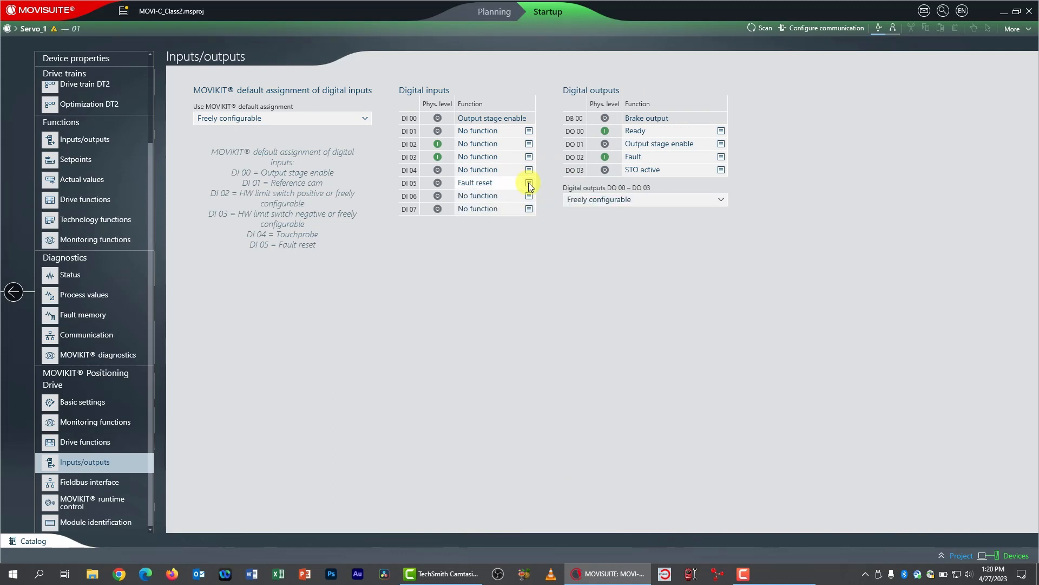
click(529, 183)
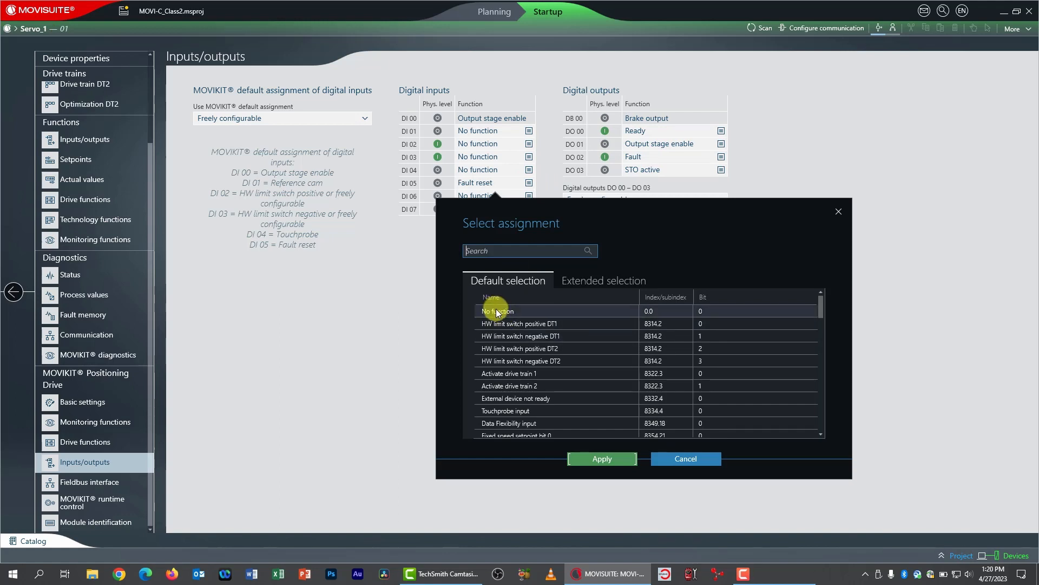
click(497, 312)
click(588, 458)
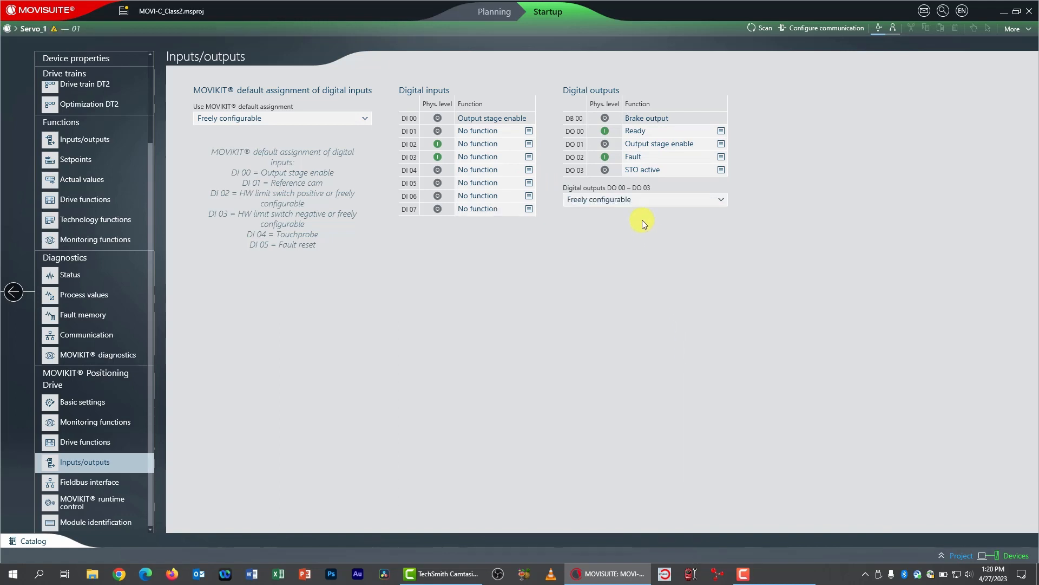
click(639, 200)
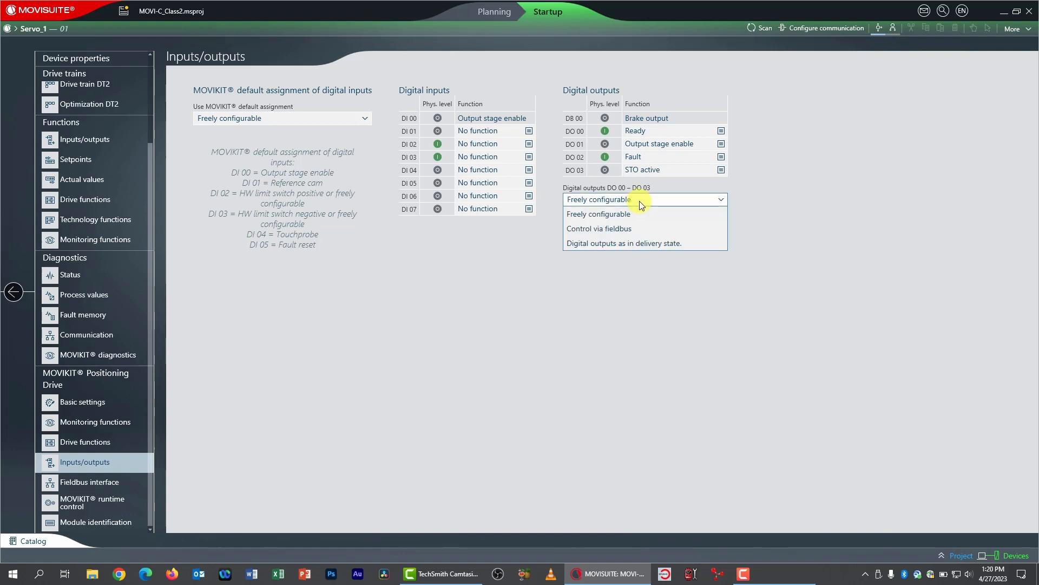
click(620, 229)
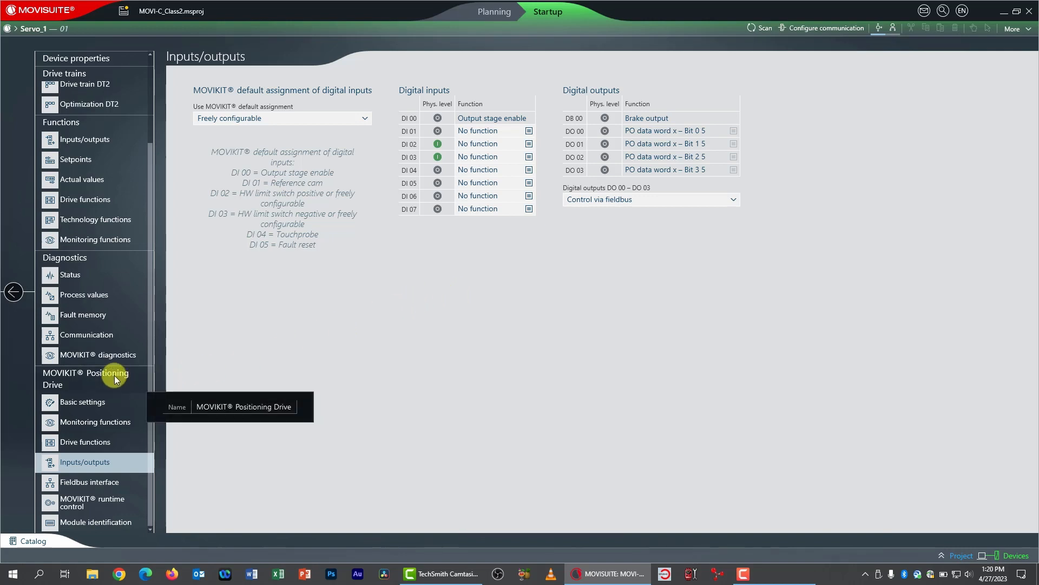
Set process data input PI 4 of the fieldbus interface to Relative apparent current in % nominal device current.
click(90, 482)
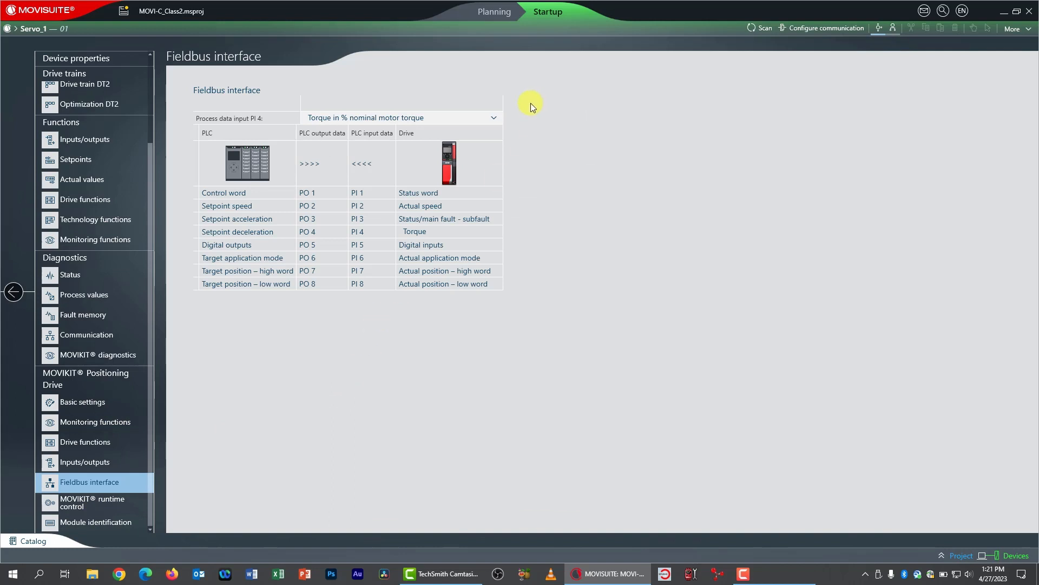
click(495, 117)
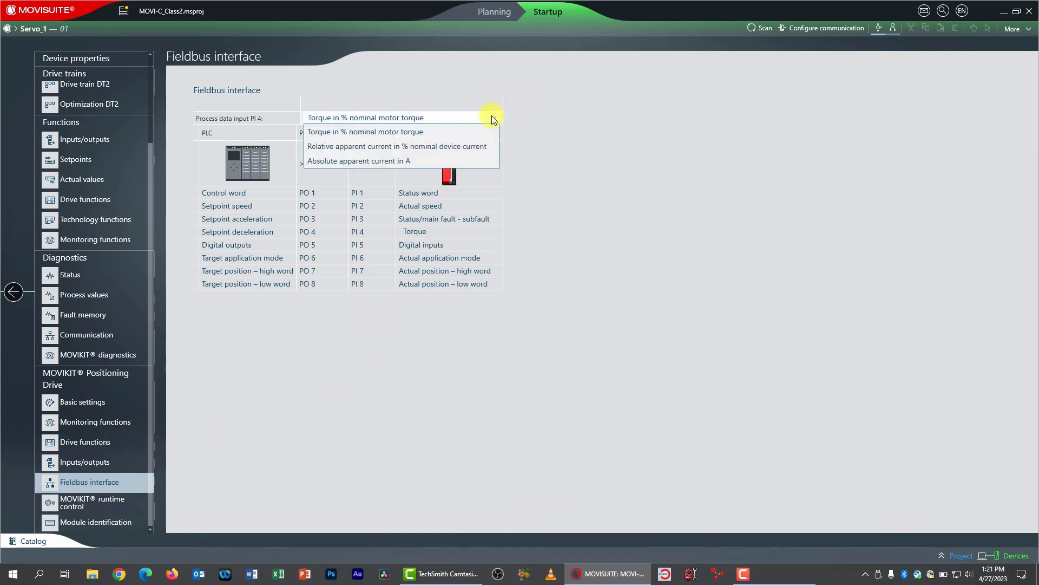
click(462, 146)
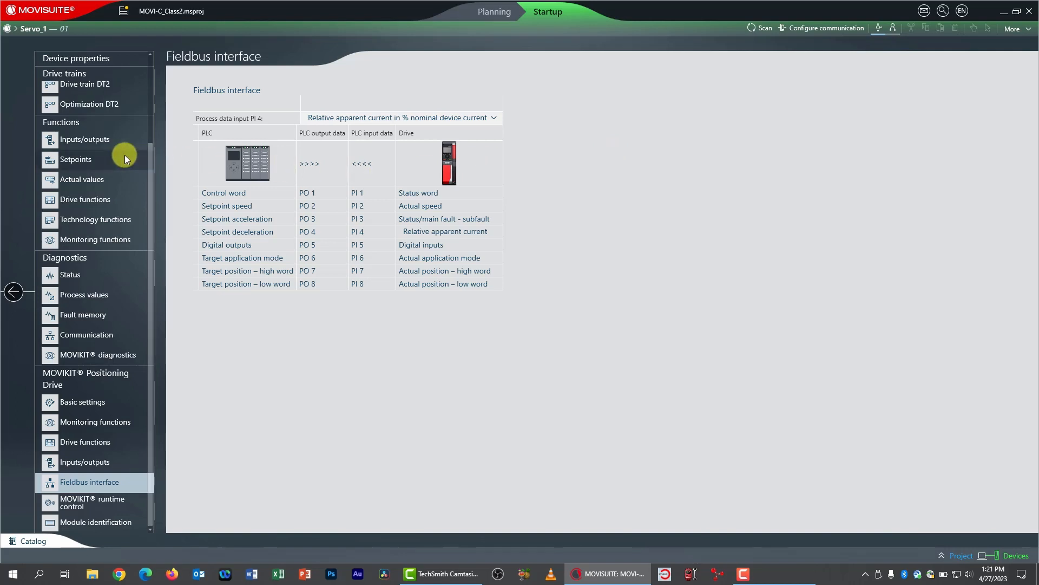
Set the startup configuration to Saved IP address parameters in the device's fieldbus communication settings.
scroll(124, 155, up, 3)
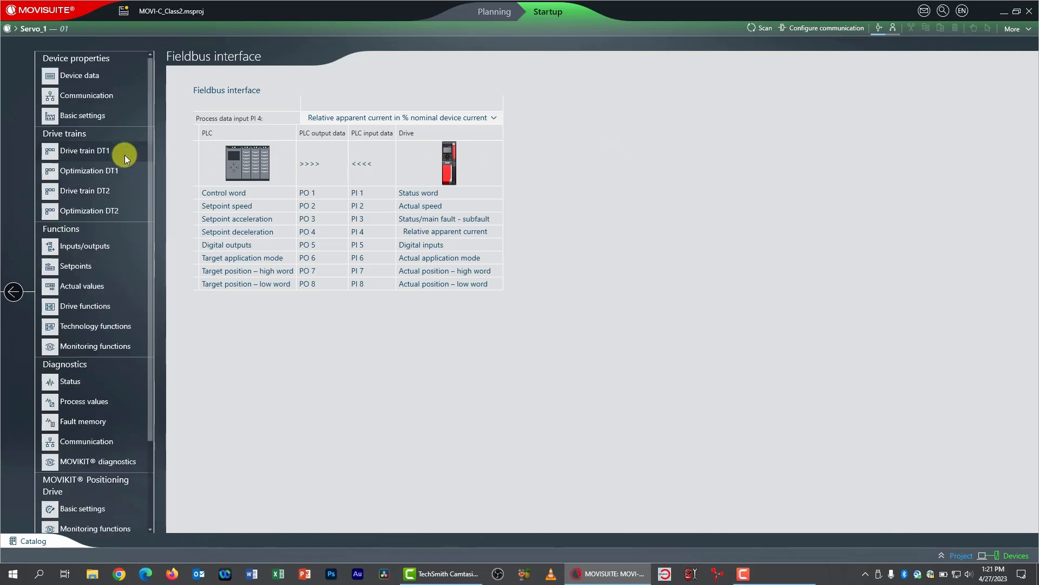
click(82, 94)
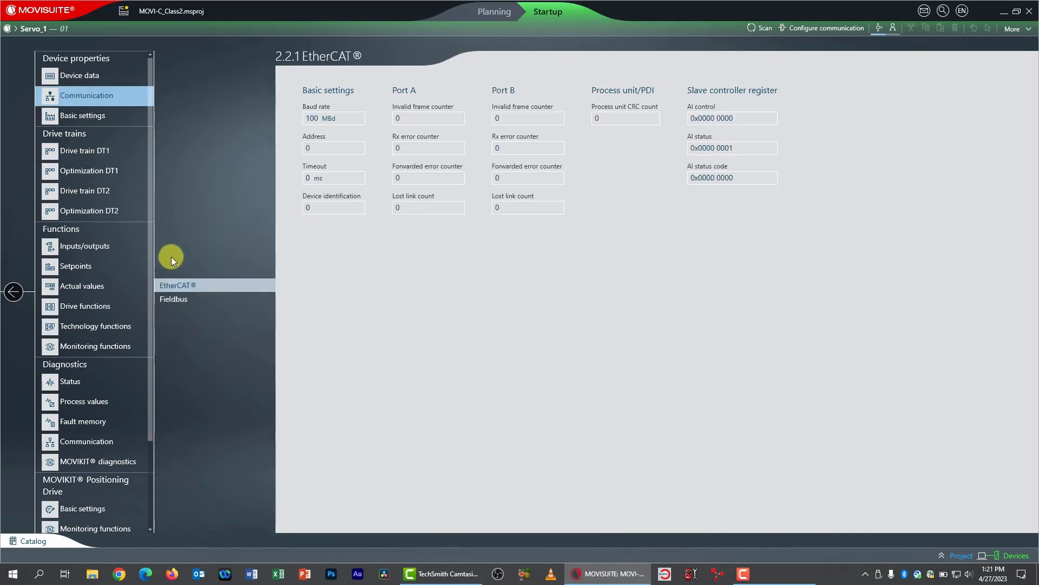
click(241, 299)
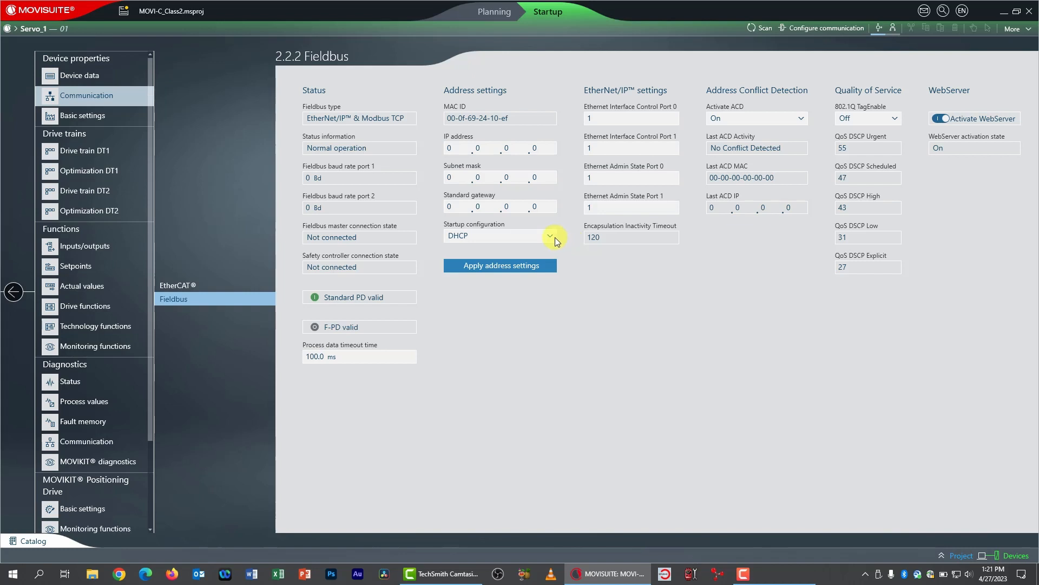
click(550, 236)
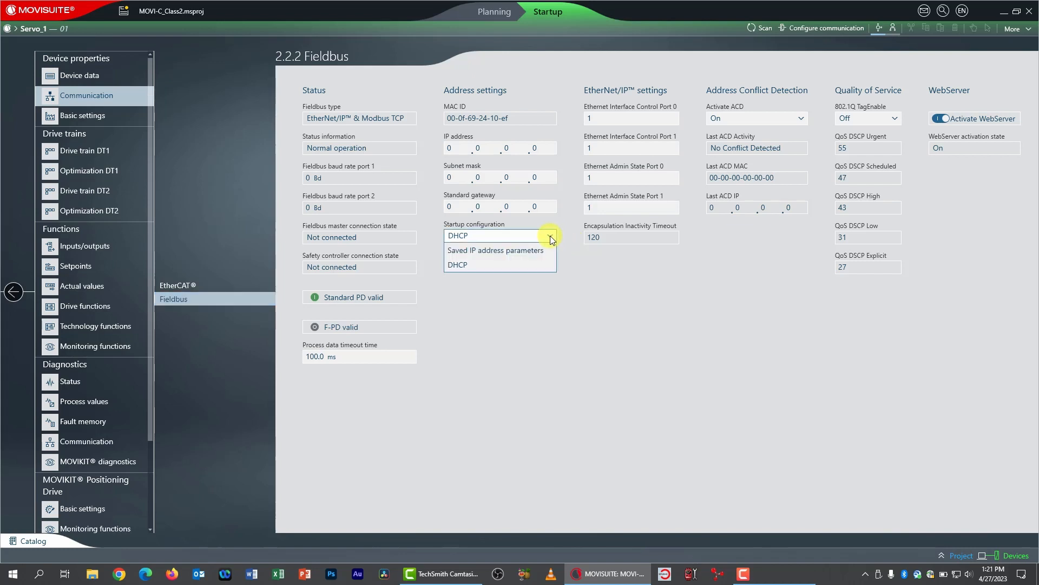
click(523, 249)
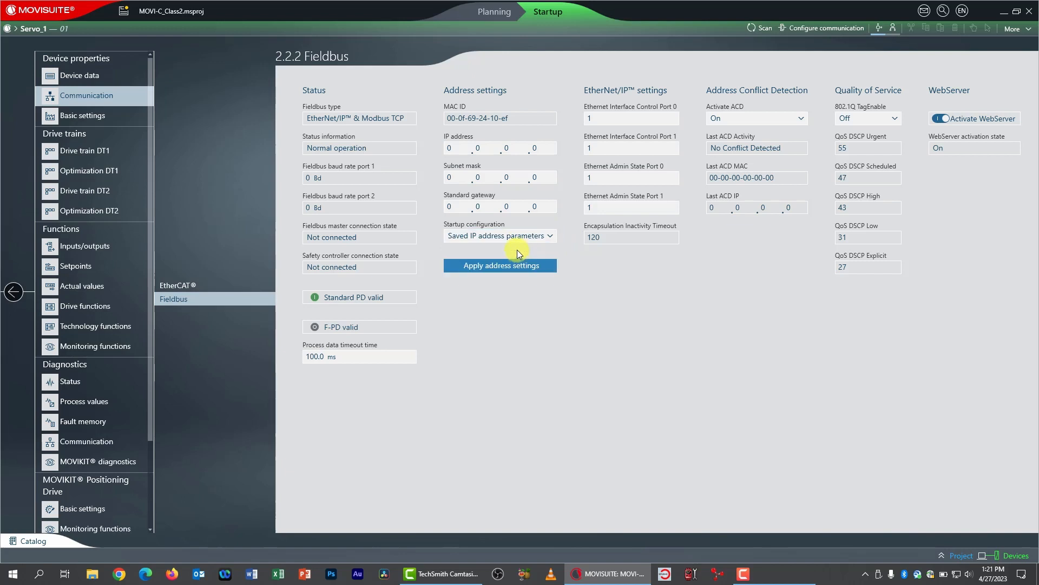
Set the fieldbus IP address to 192.168.10.4, subnet mask to 255.255.255.0 and standard gateway to 192.168.10.1, and apply the address settings.
click(452, 149)
text(192.168)
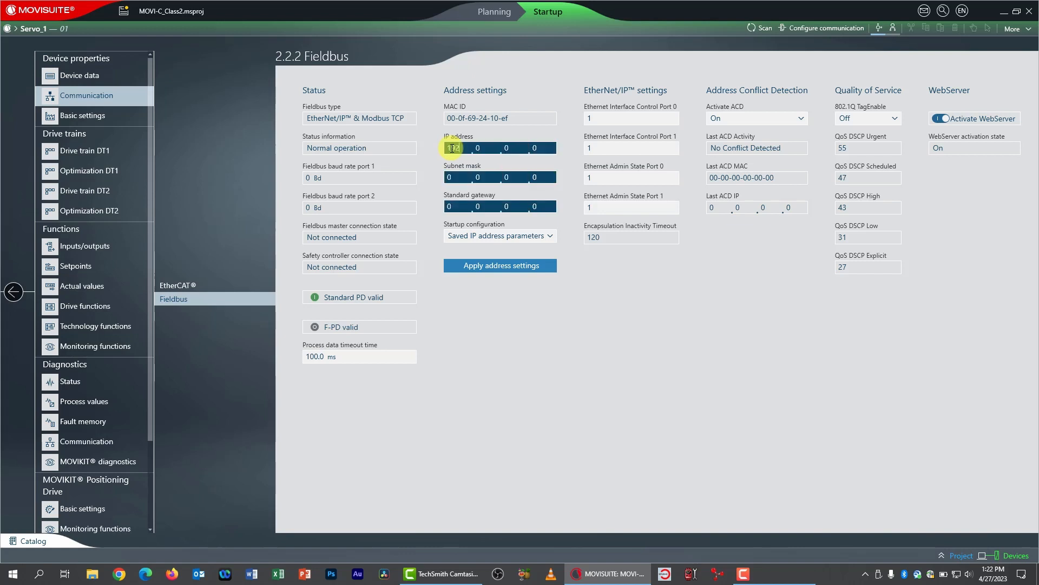
text(.10.4)
key(Tab)
text(255.255.255.0)
key(Tab)
text(192.1)
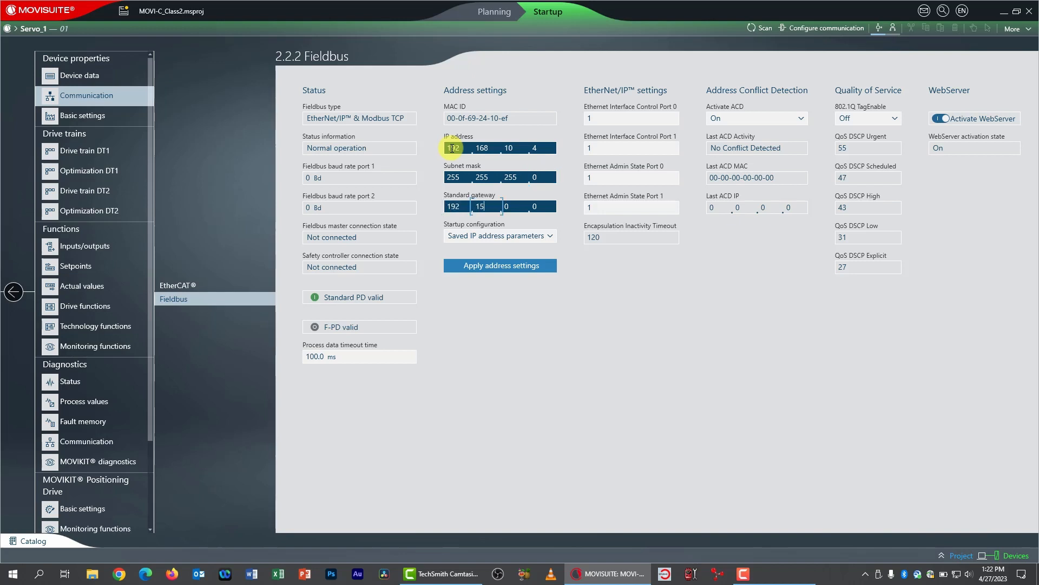
text(68.10.1)
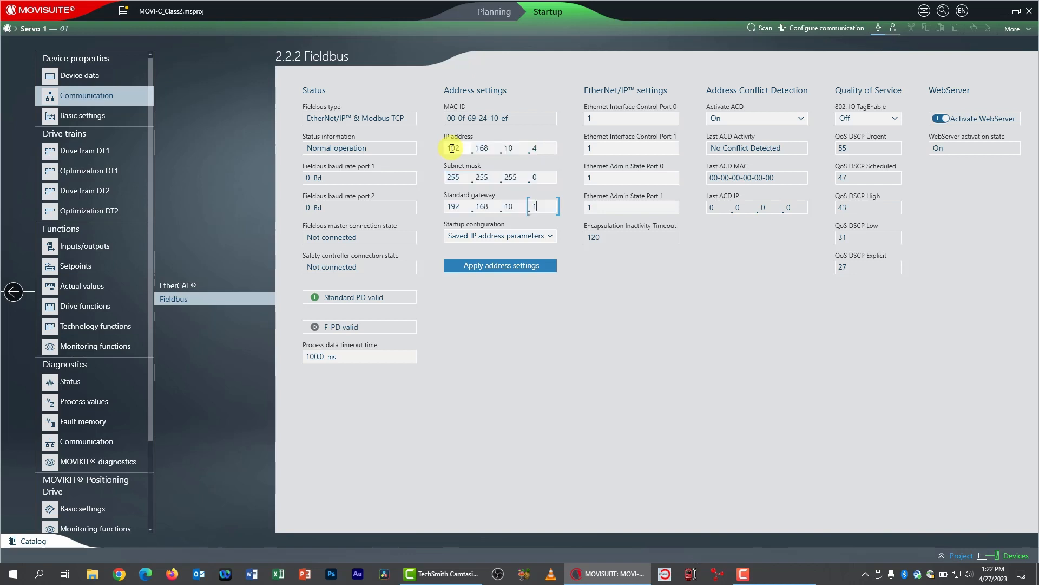
click(493, 267)
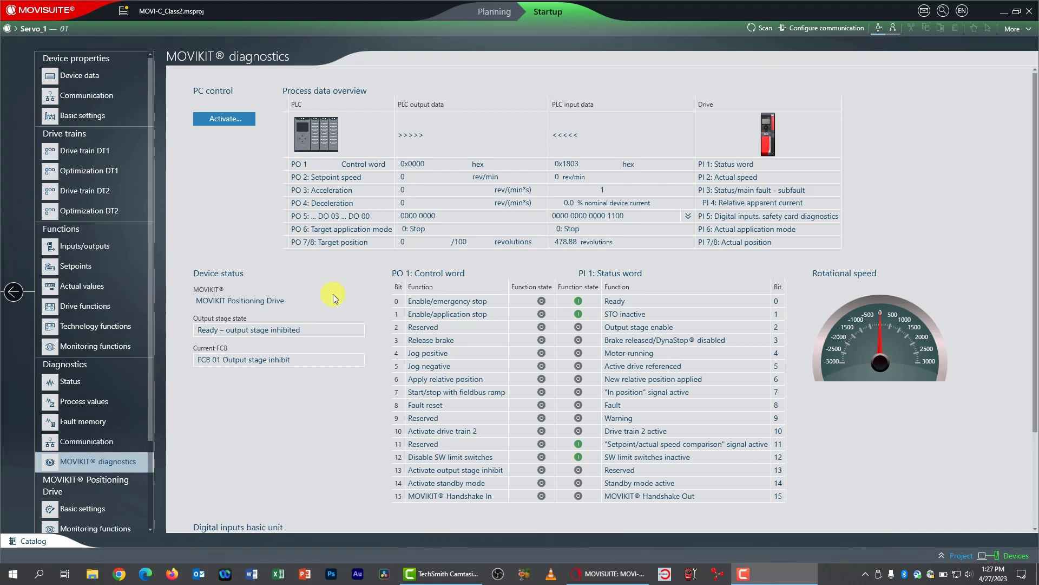
Activate PC control in the MOVIKIT diagnostics and set the PO 6 target application mode to 101: Jog mode – speed controlled.
click(219, 118)
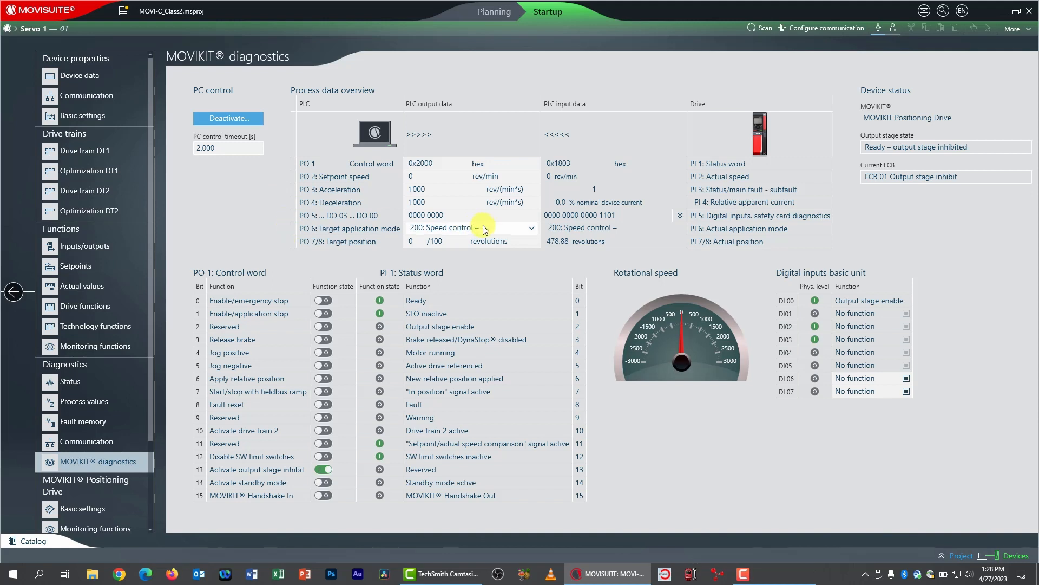
click(533, 230)
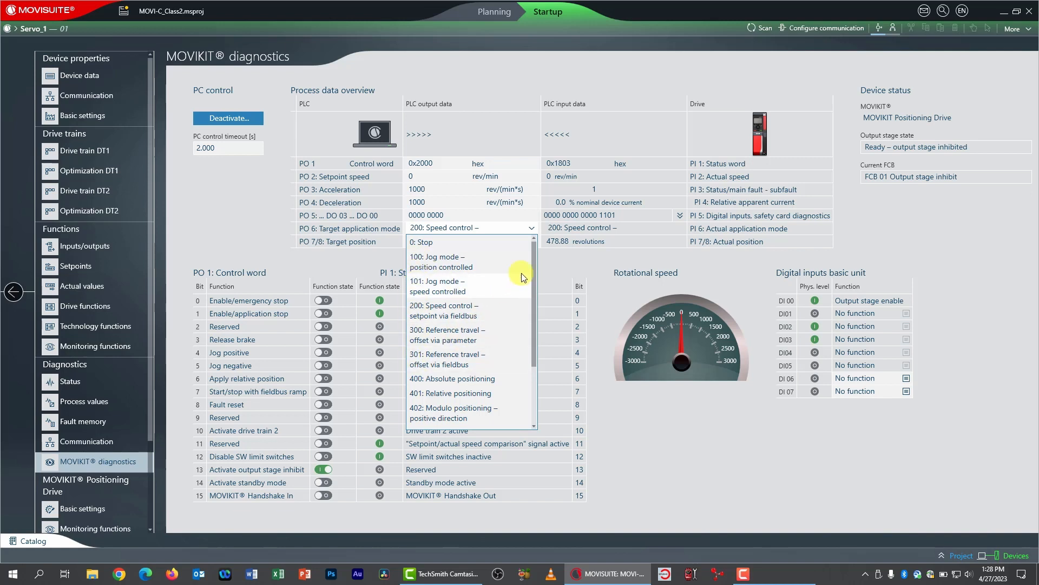
click(444, 288)
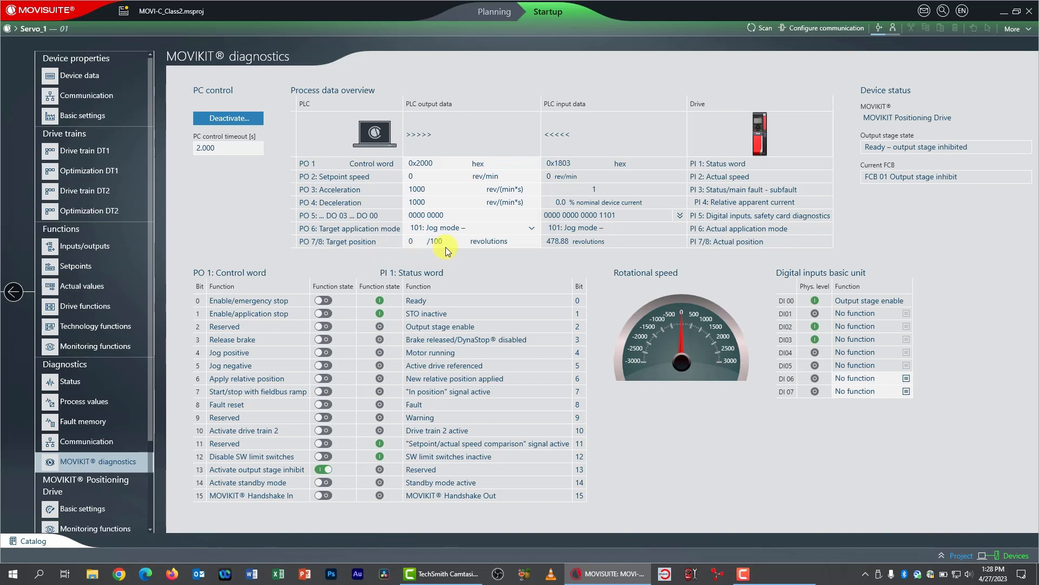
mouse_move(437, 247)
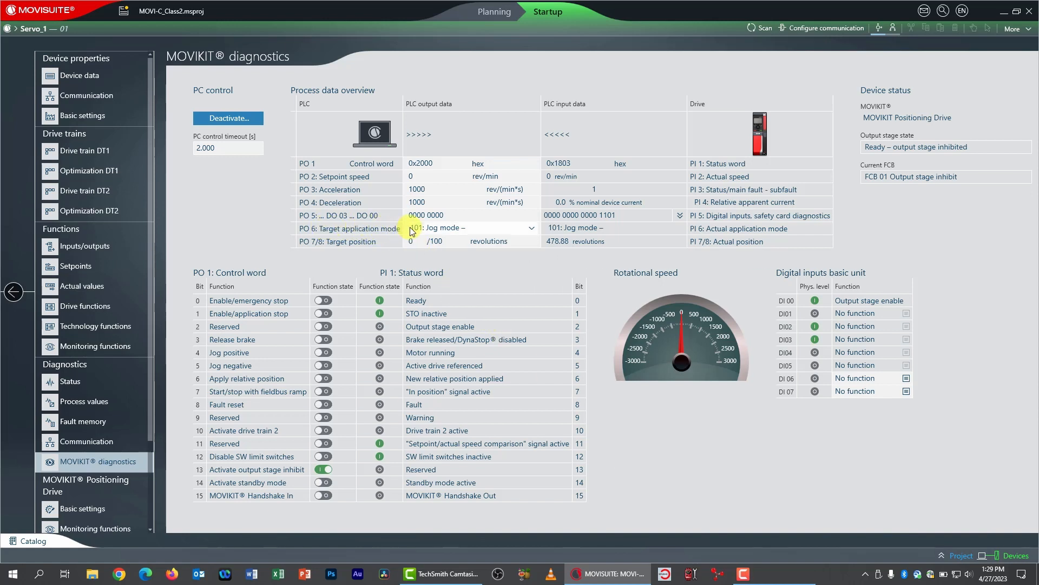
Set the PO 2 setpoint speed to 250 rev/min and the PO 3 acceleration and PO 4 deceleration to 500 rev/(min*s).
click(426, 176)
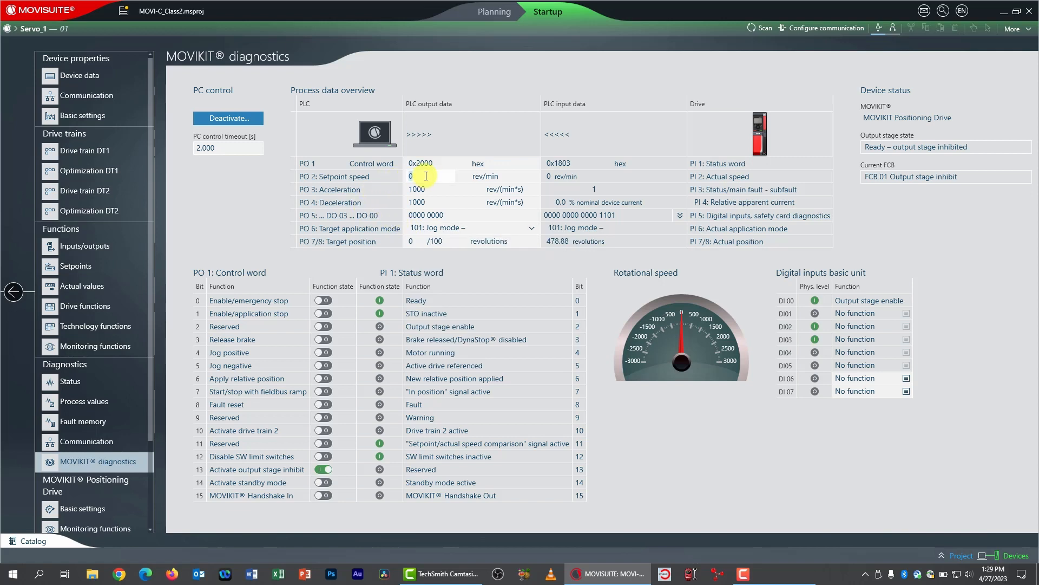
double_click(426, 176)
text(250)
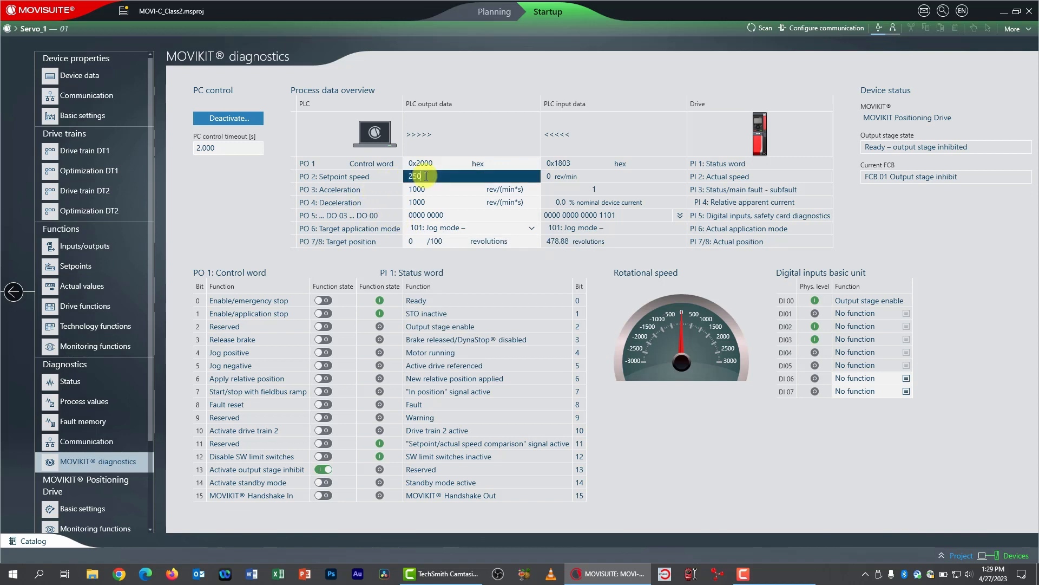
key(Return)
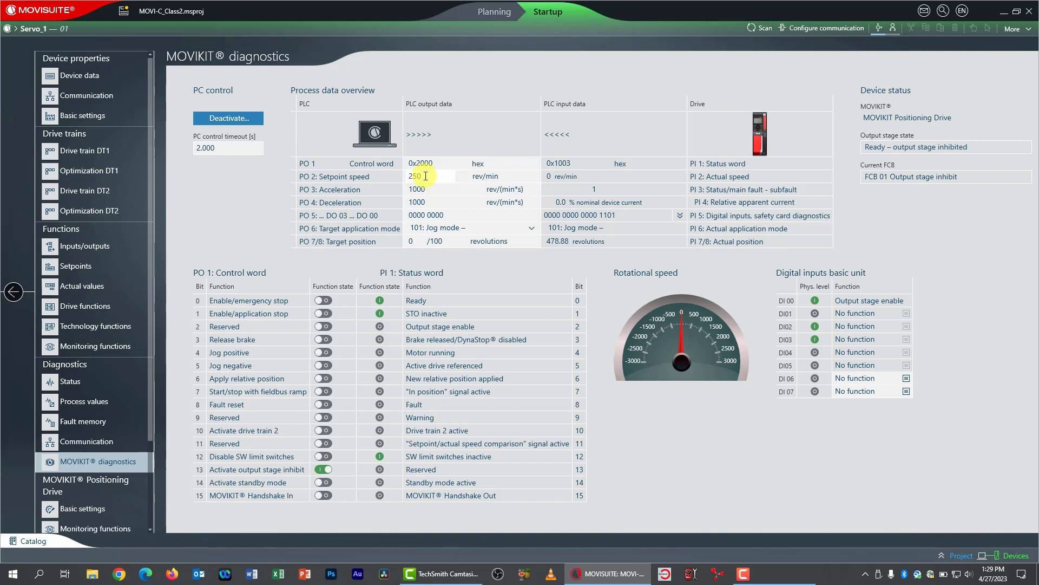
double_click(436, 188)
text(500)
key(Return)
double_click(435, 201)
text(500)
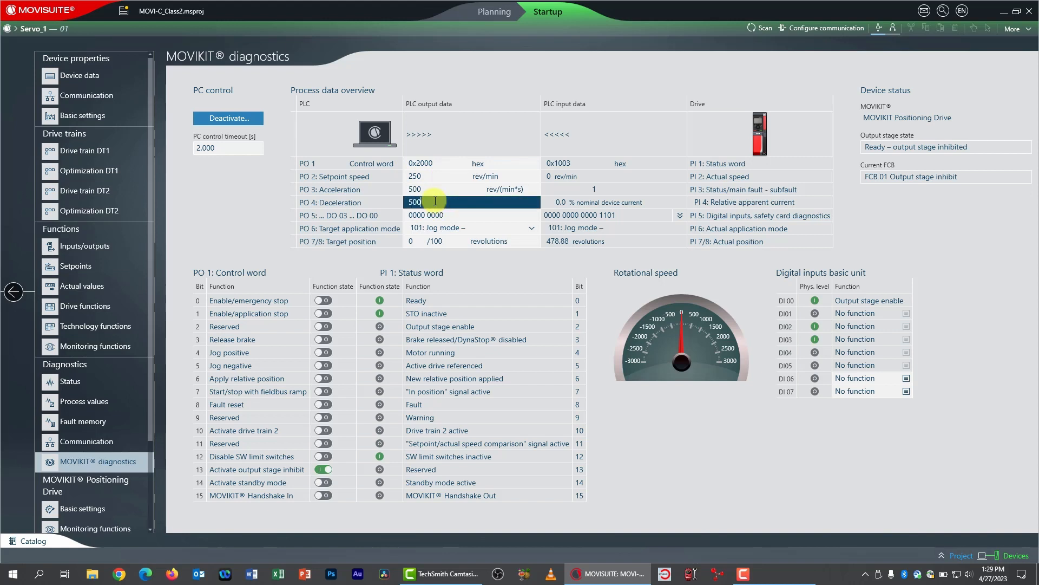
key(Return)
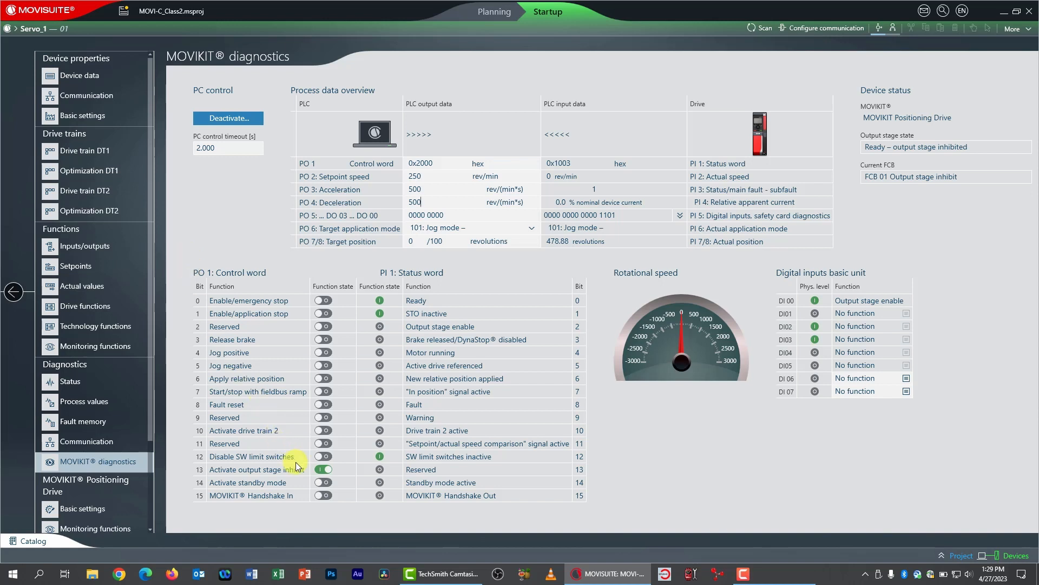
Release the output stage inhibit and test-jog the drive in the positive and negative directions, stopping it after each run.
click(341, 468)
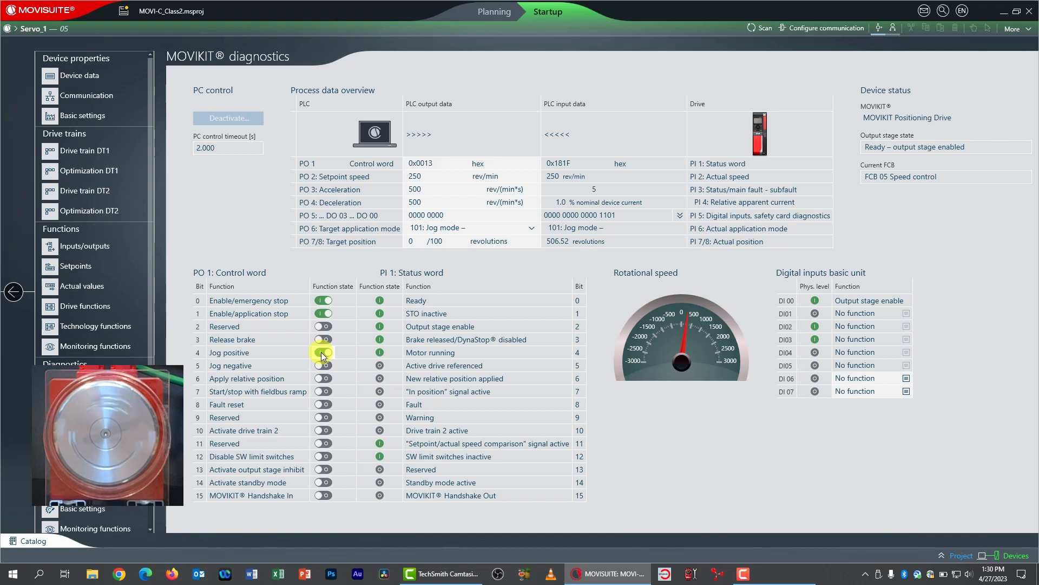
click(323, 352)
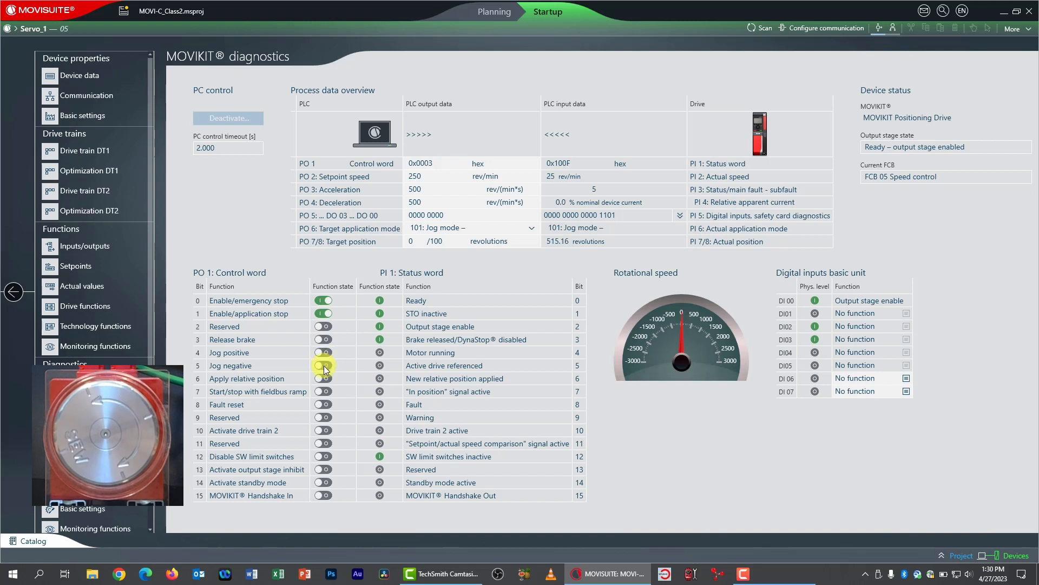
click(323, 366)
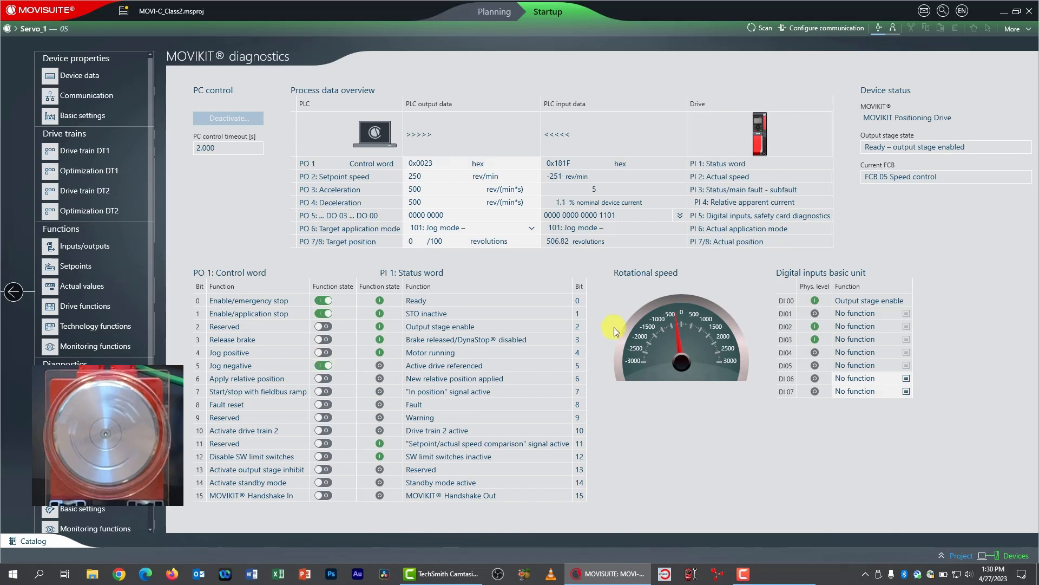
mouse_move(574, 185)
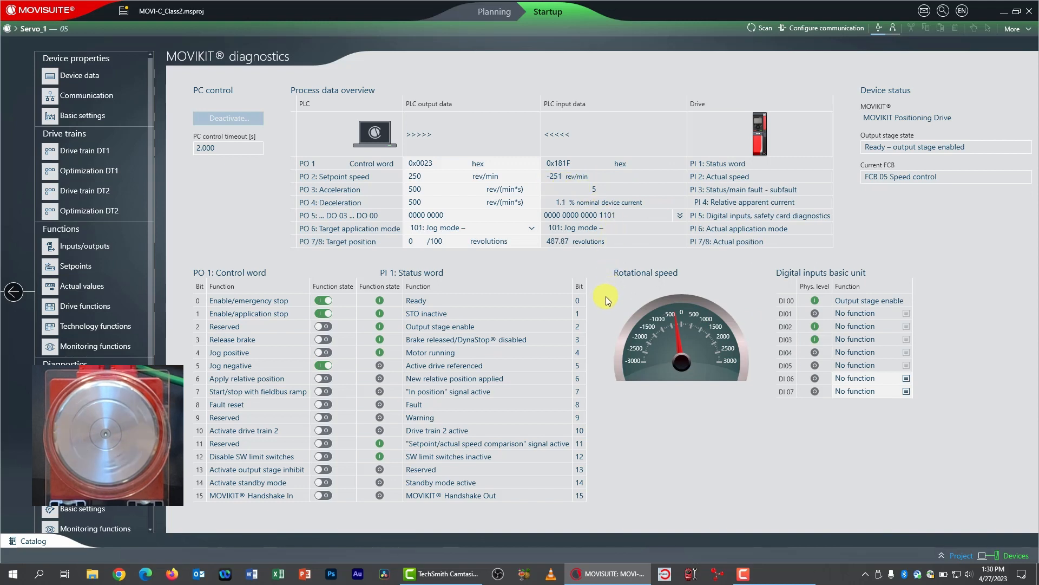
click(323, 365)
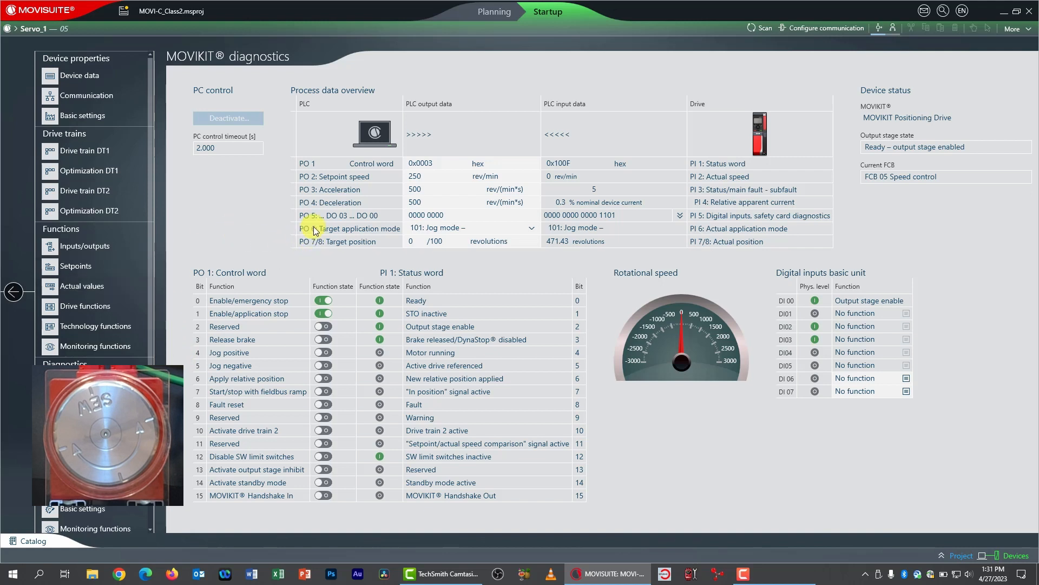
Reference the drive in mode 301: Reference travel – offset via fieldbus by switching the start/stop with fieldbus ramp bit on and off.
click(531, 230)
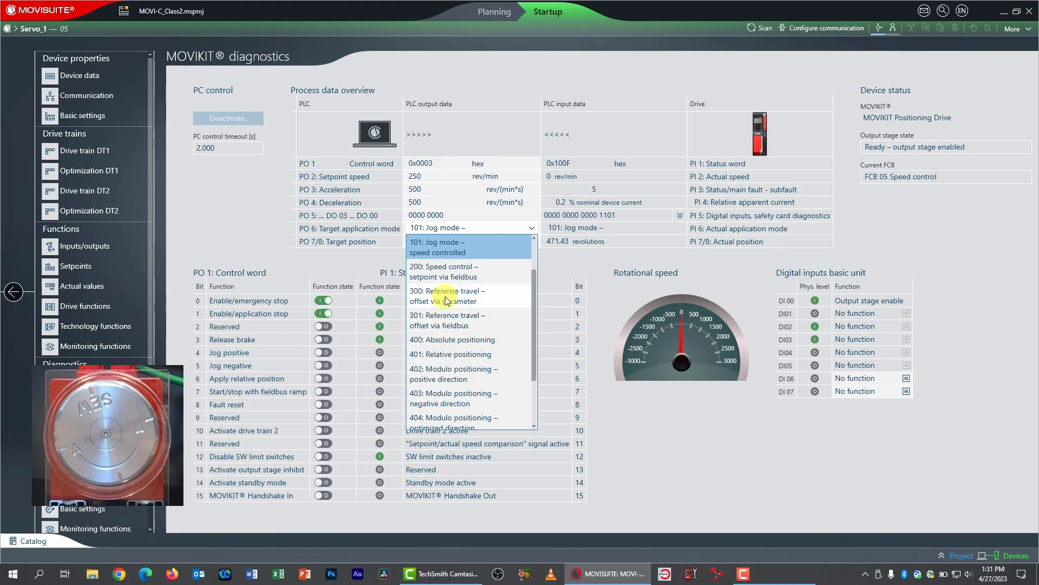
click(443, 318)
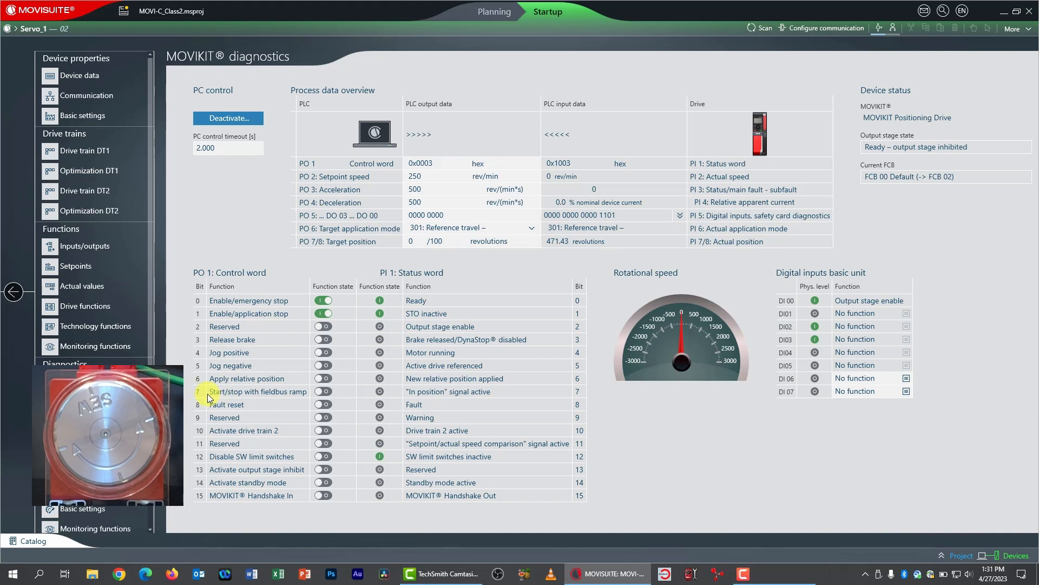
click(321, 391)
click(320, 391)
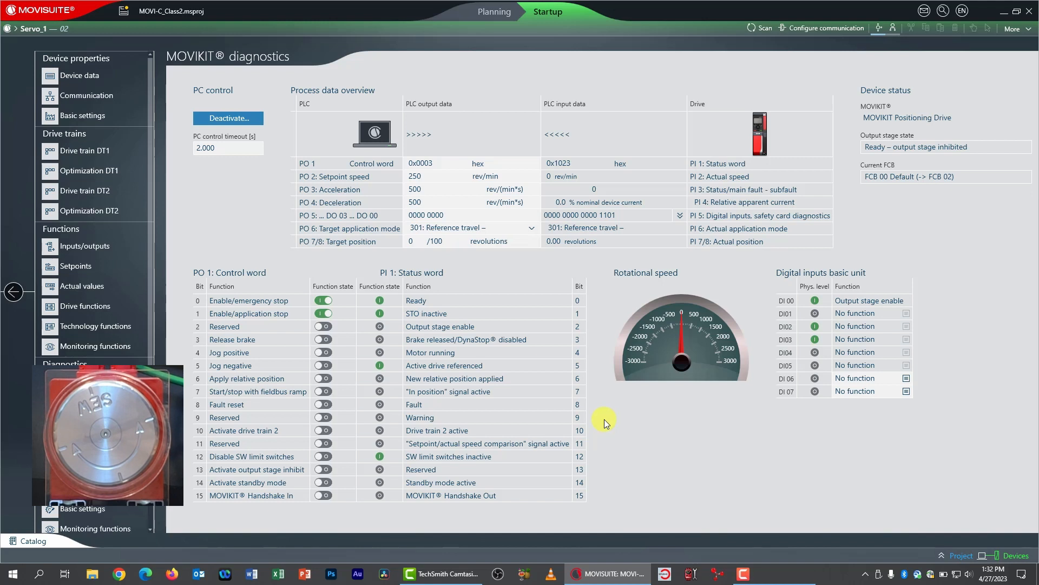
Change the target application mode to 400: Absolute positioning, with setpoint speed 1000 rev/min and acceleration 2000 rev/(min*s).
click(532, 227)
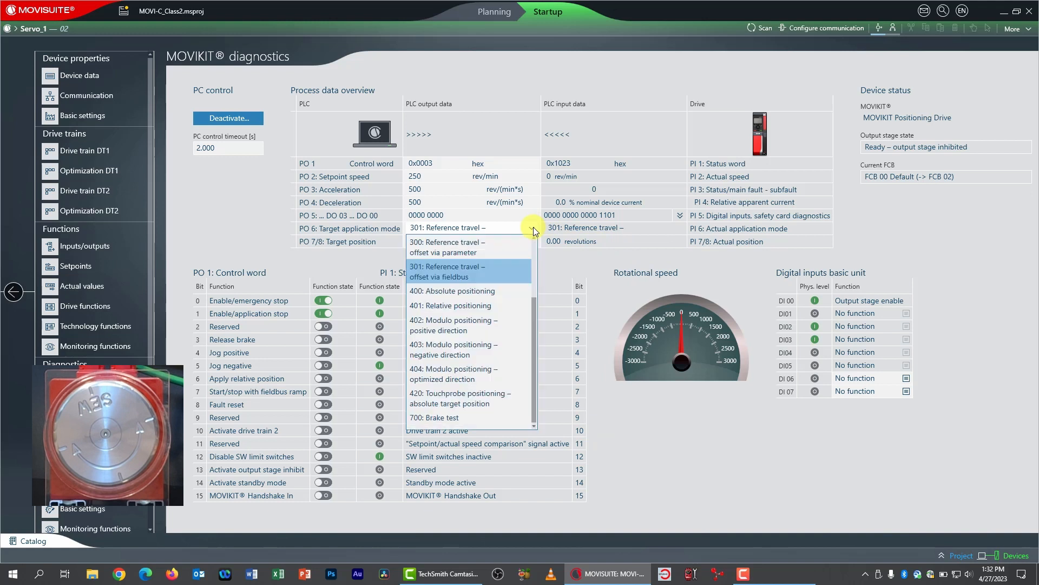
click(460, 293)
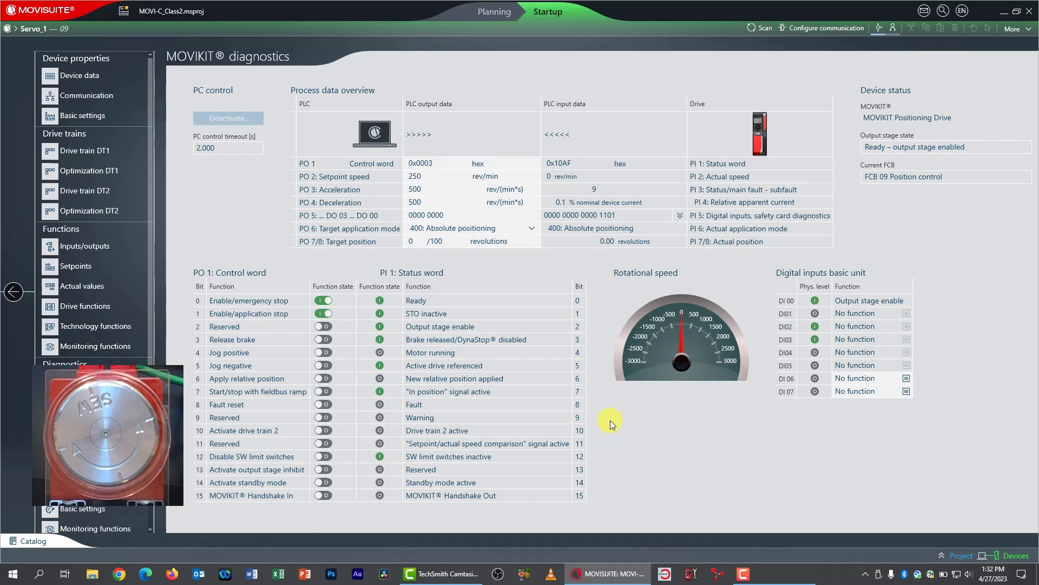
double_click(434, 178)
text(1000)
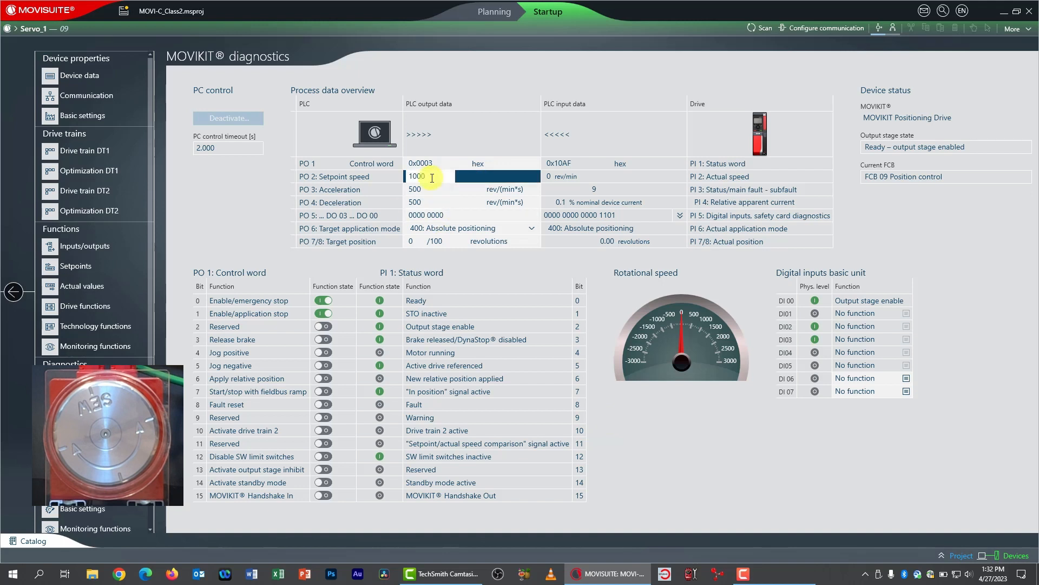
click(432, 189)
double_click(432, 190)
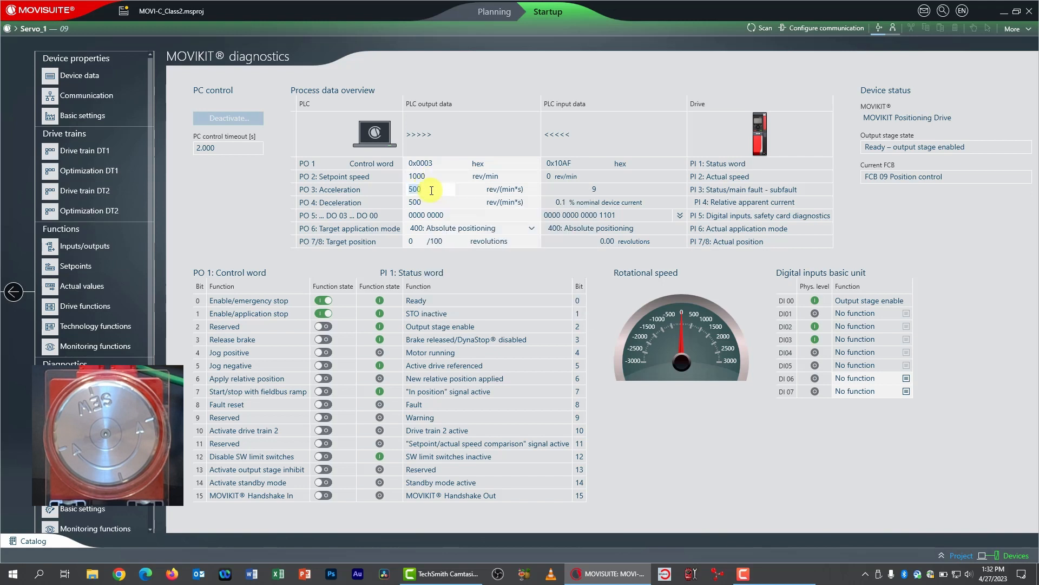
text(2000)
key(Return)
Run the drive to target position 5025 (/100 revolutions) using the start/stop with fieldbus ramp bit, and reset the bit.
click(415, 245)
text(5025)
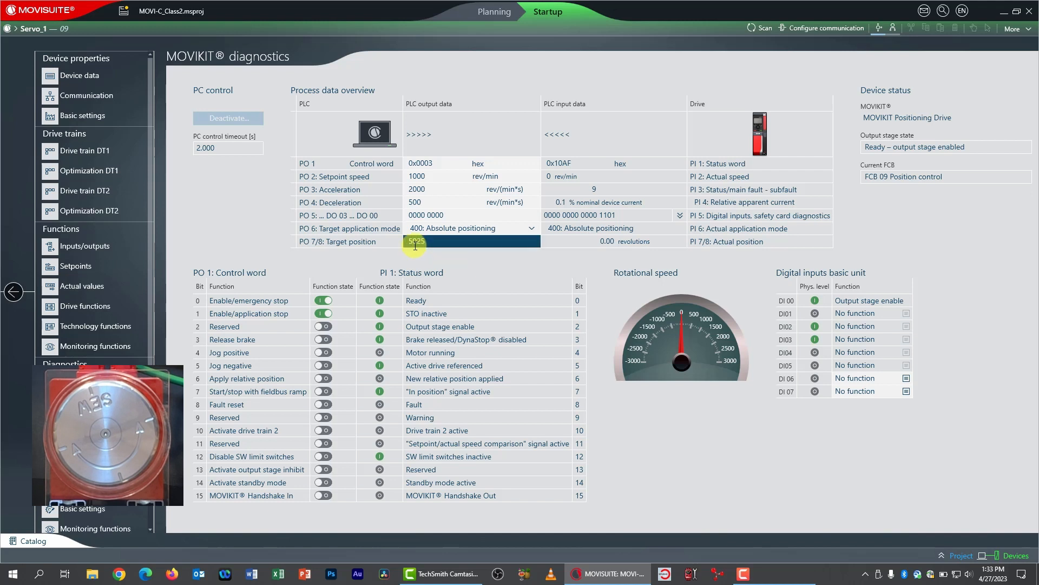
key(Return)
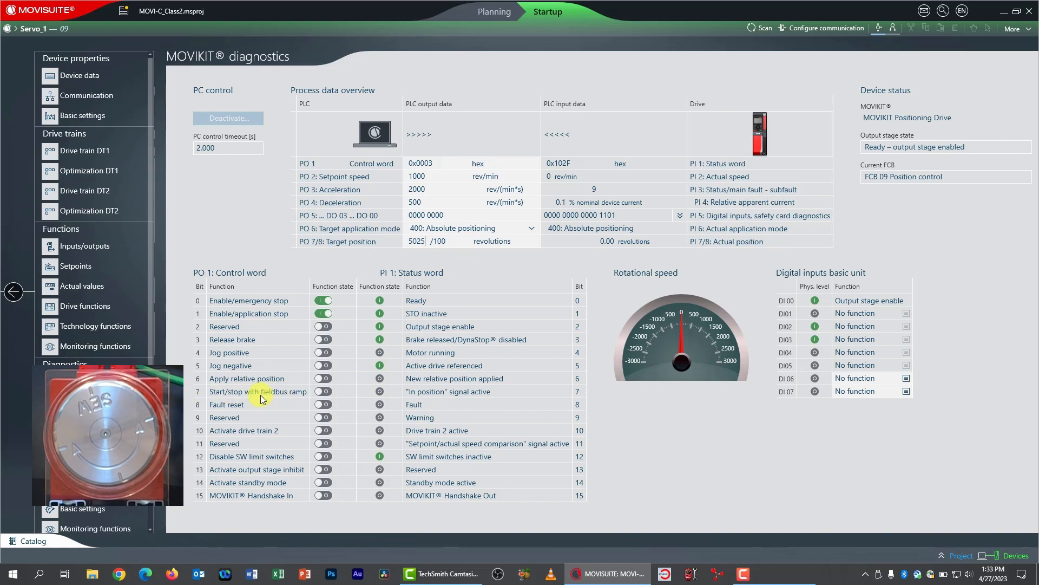
click(323, 391)
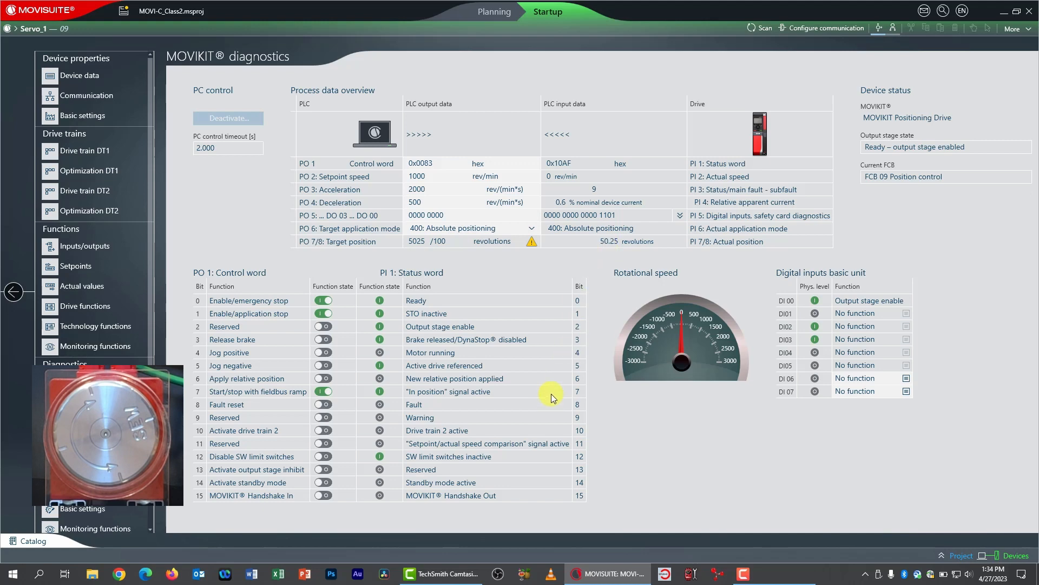
mouse_move(379, 399)
click(324, 390)
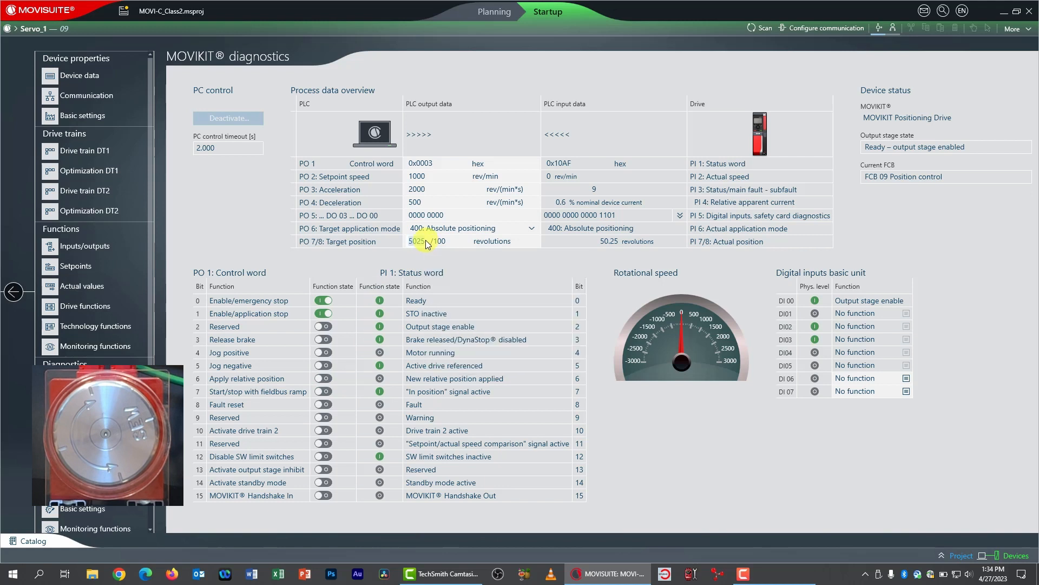
Run the drive to target position 10010 (/100 revolutions) and switch the start/stop with fieldbus ramp bit off again.
text(1001)
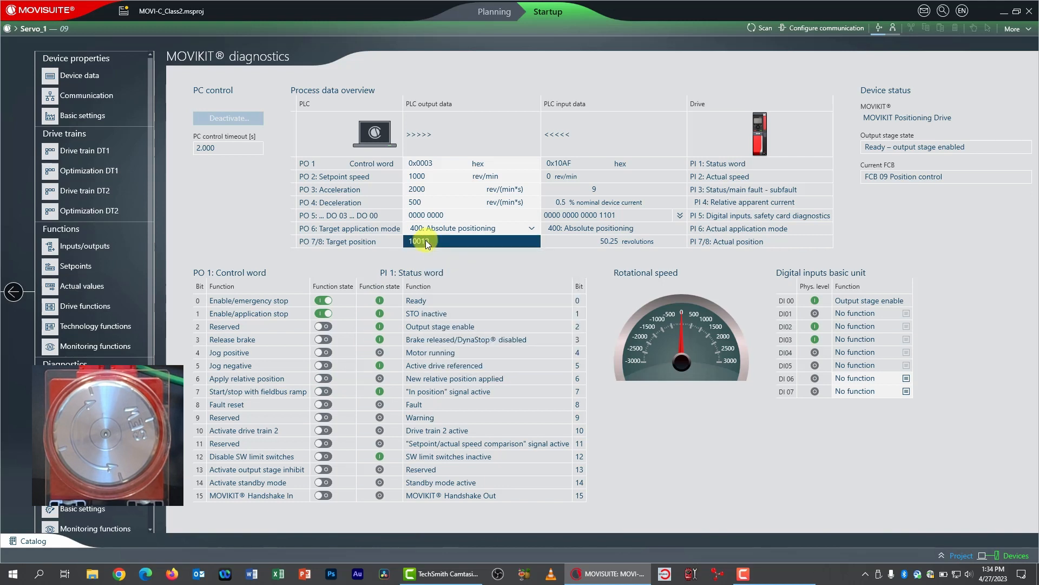
text(0)
key(Return)
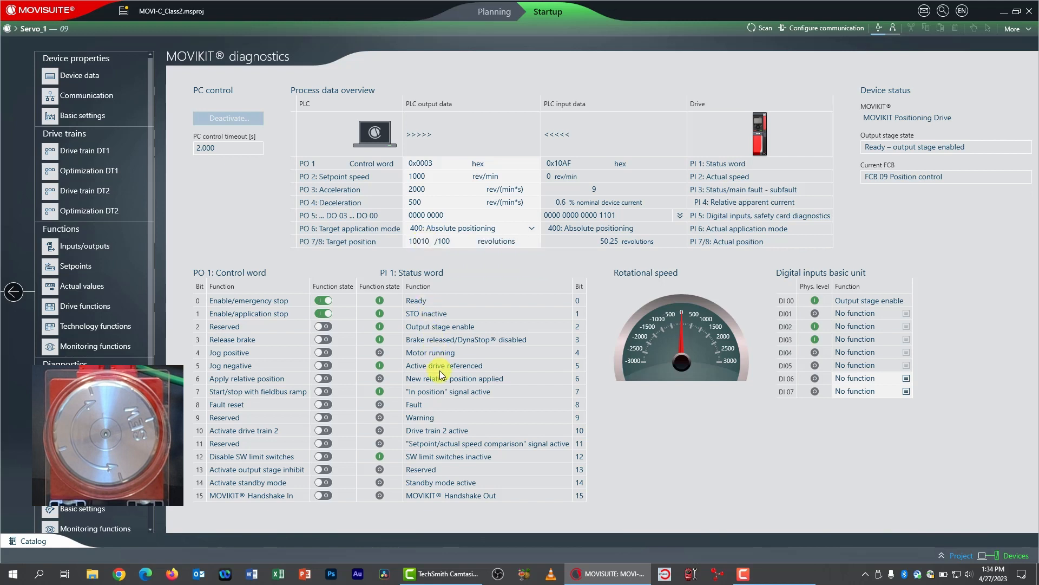
click(323, 392)
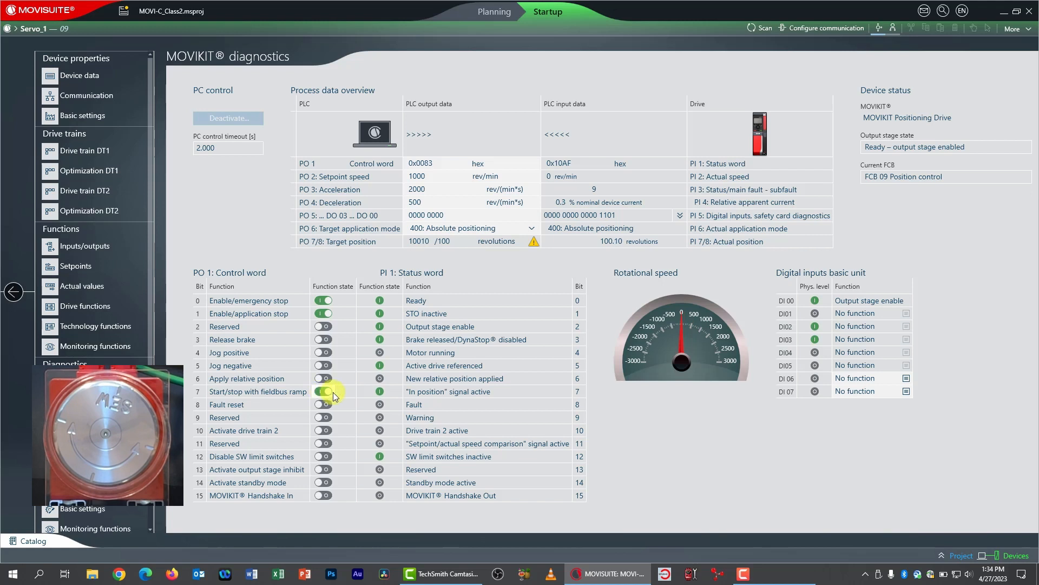
click(333, 392)
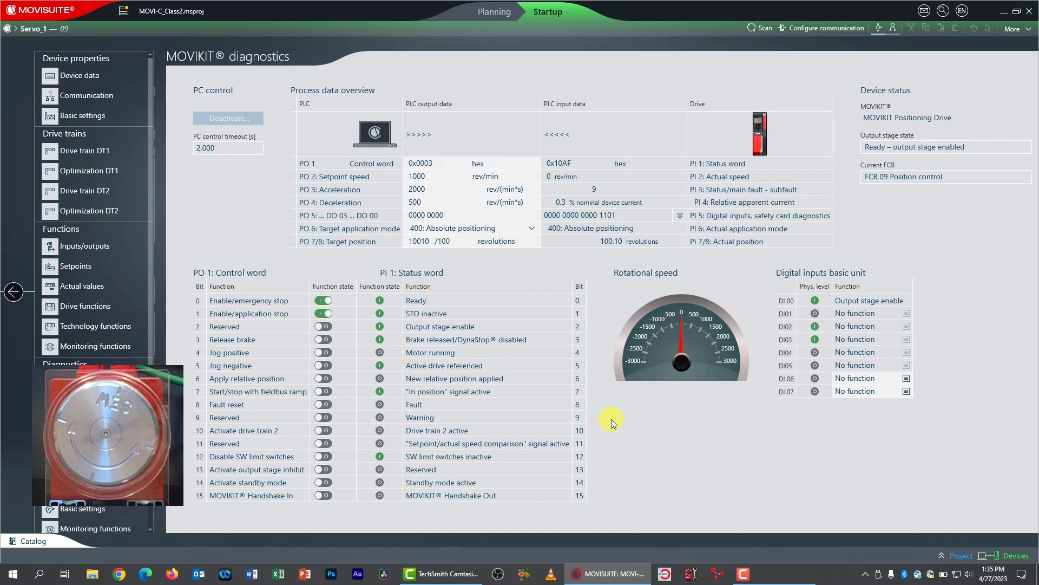
Return the drive to target position 0 by switching on start/stop with fieldbus ramp.
click(430, 242)
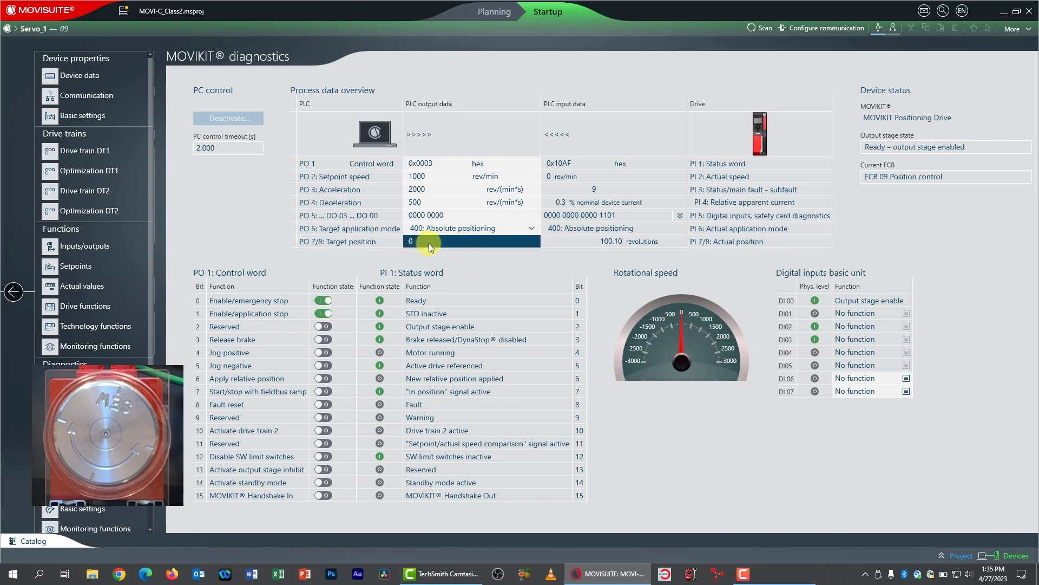
key(Return)
click(324, 391)
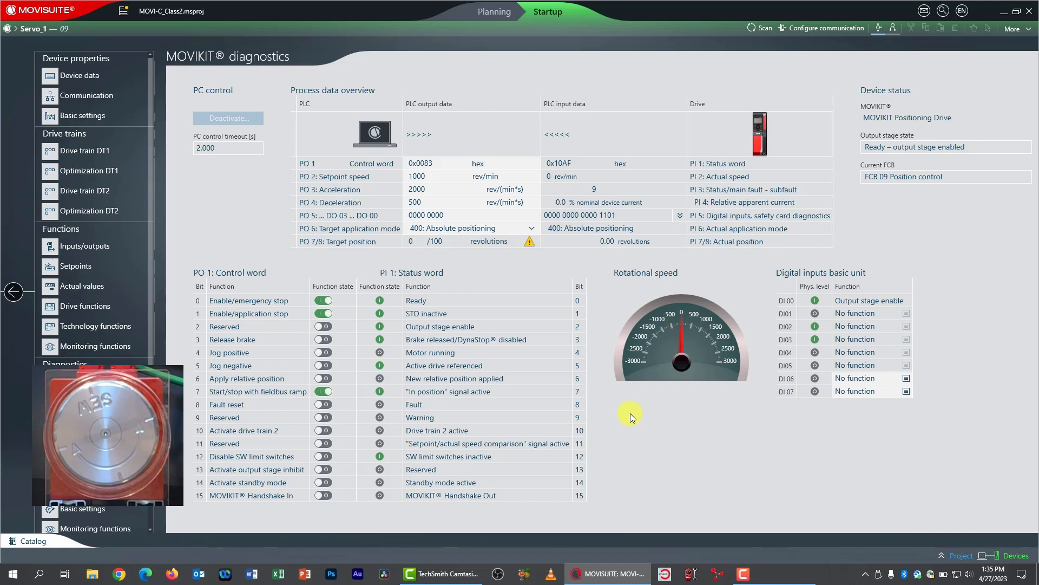
With start/stop with fieldbus ramp switched off, set the application mode to 401: Relative positioning and the target position to 5000 (/100 revolutions).
click(324, 391)
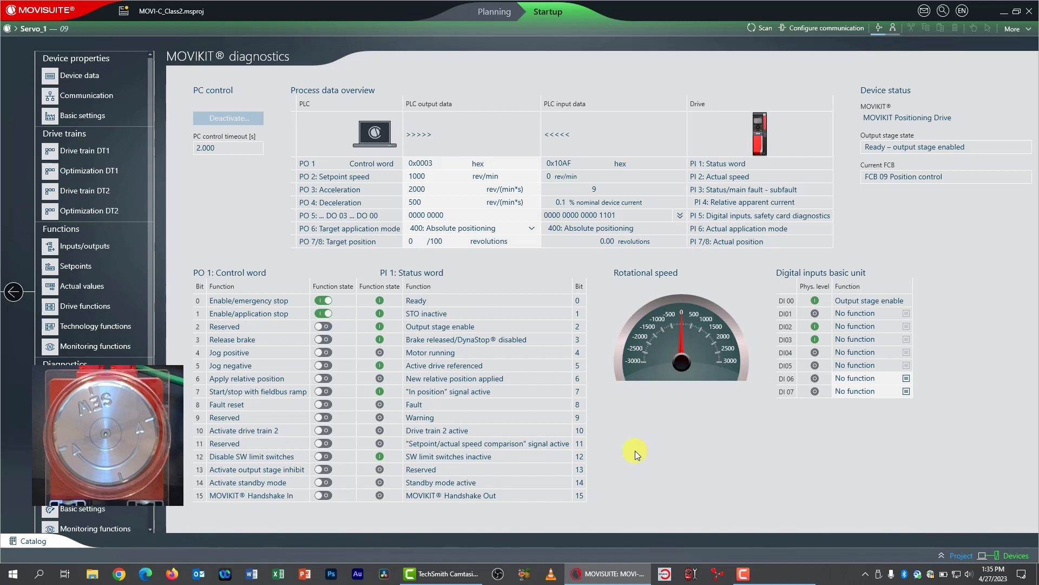
click(533, 227)
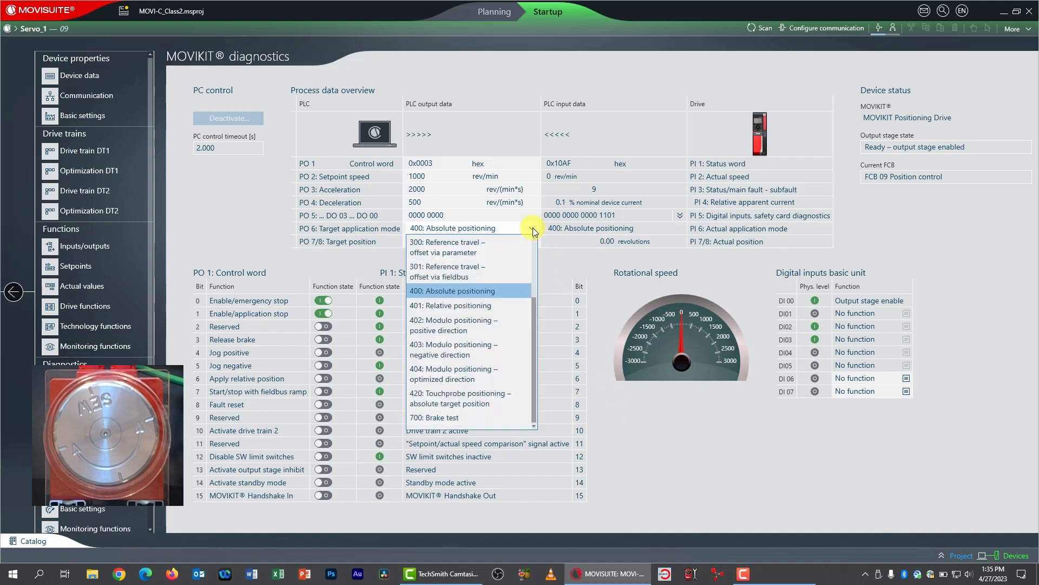
click(427, 308)
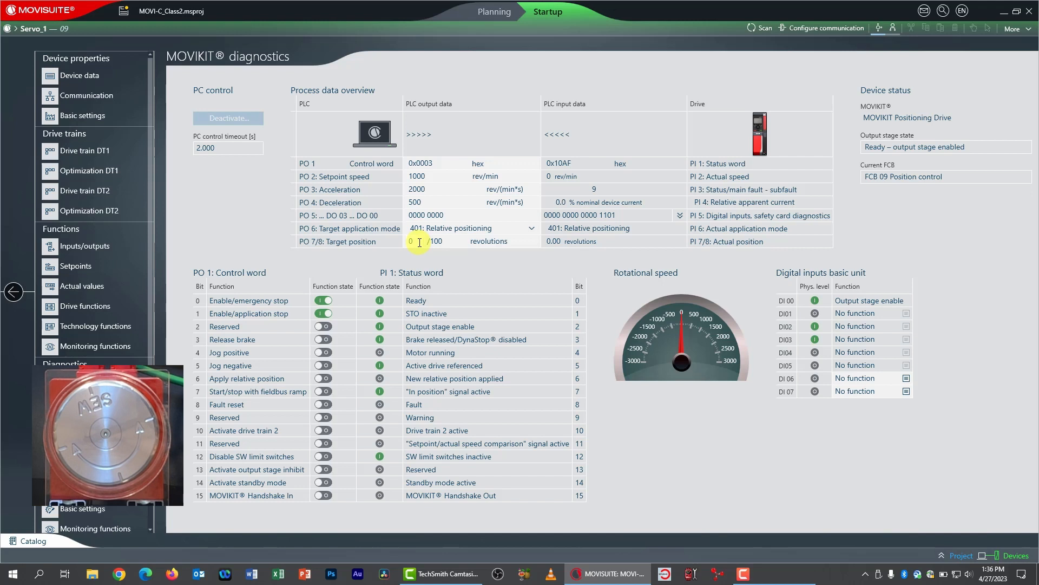
text(50)
key(Return)
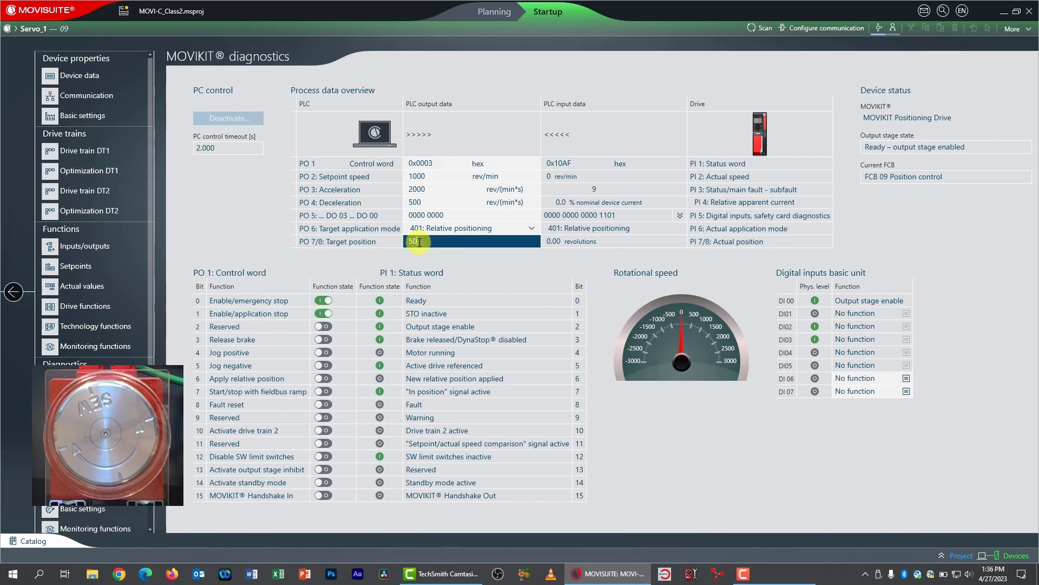
text(00)
key(Return)
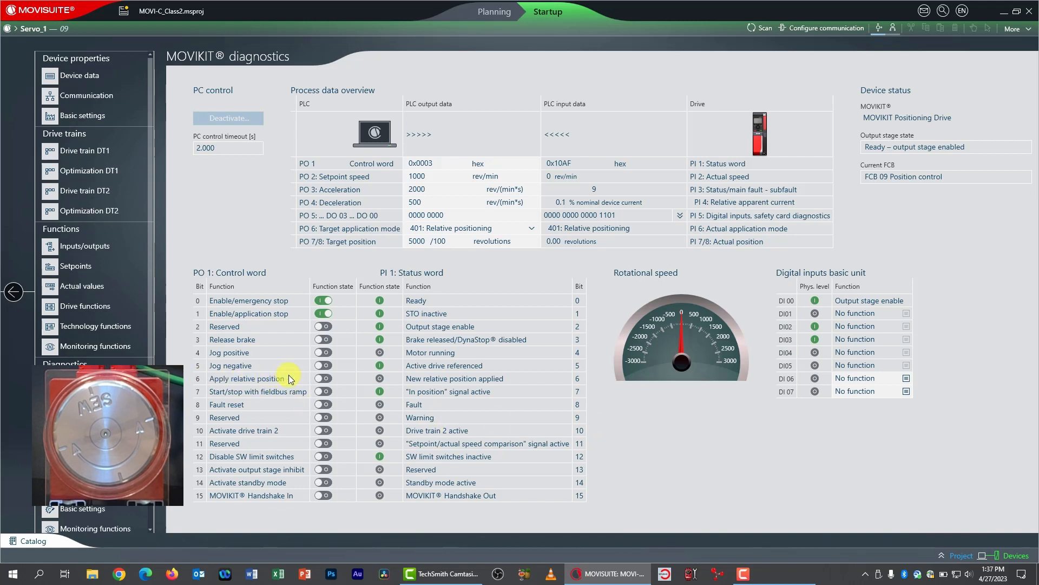
Run the 5000 (/100 revolutions) relative move using apply relative position and start/stop with fieldbus ramp, and reset both bits.
click(325, 378)
click(323, 391)
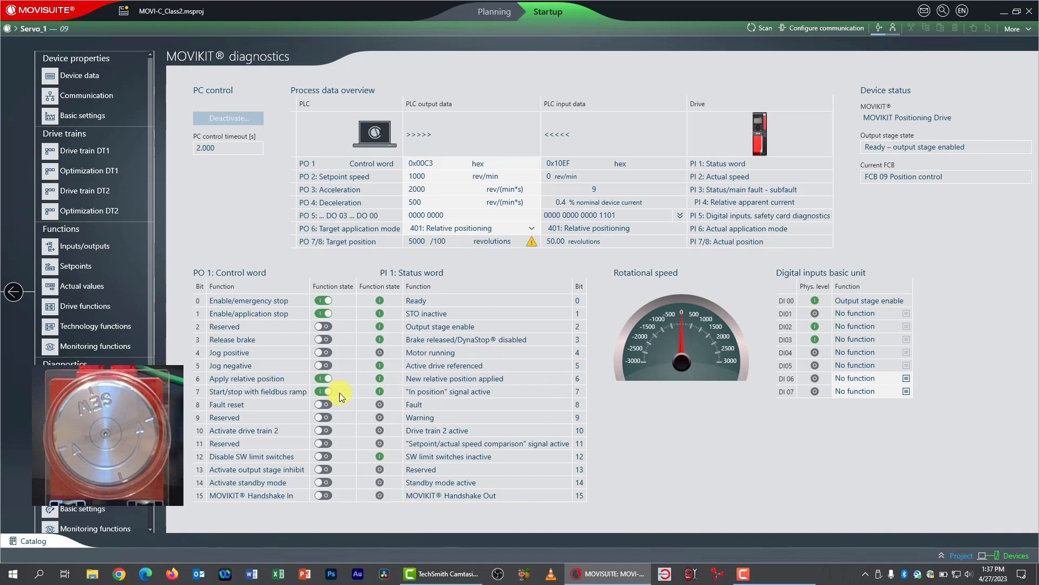
click(324, 391)
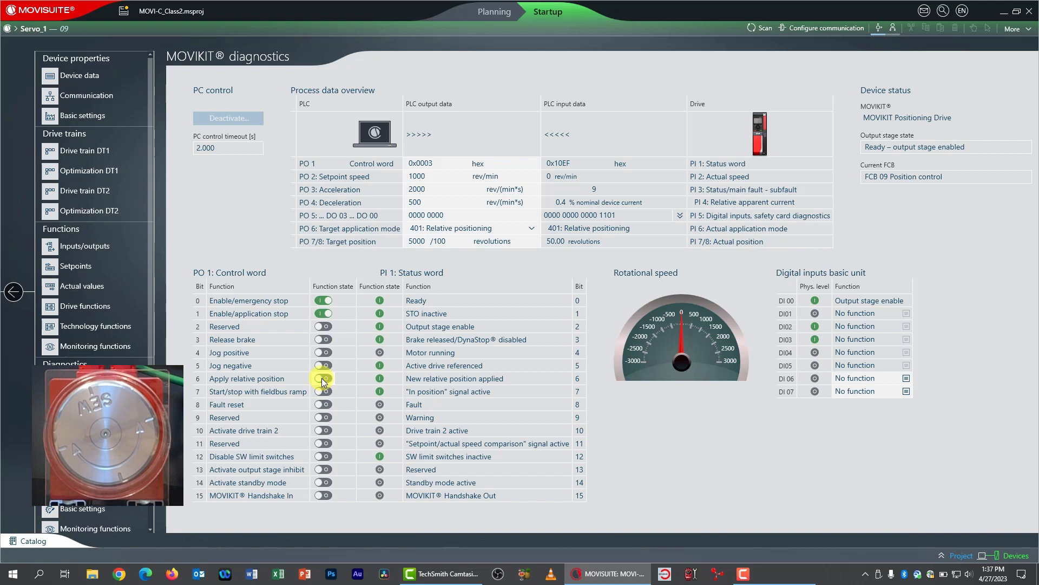
Repeat the 5000 (/100 revolutions) relative move two more times, switching off the apply relative position and start/stop bits after each run.
click(322, 378)
click(322, 391)
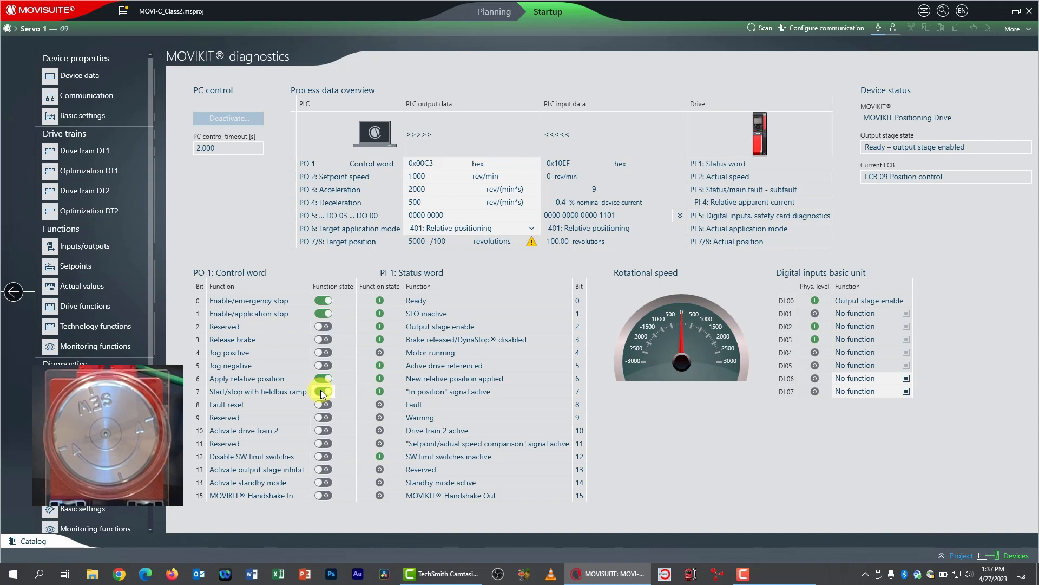
click(322, 391)
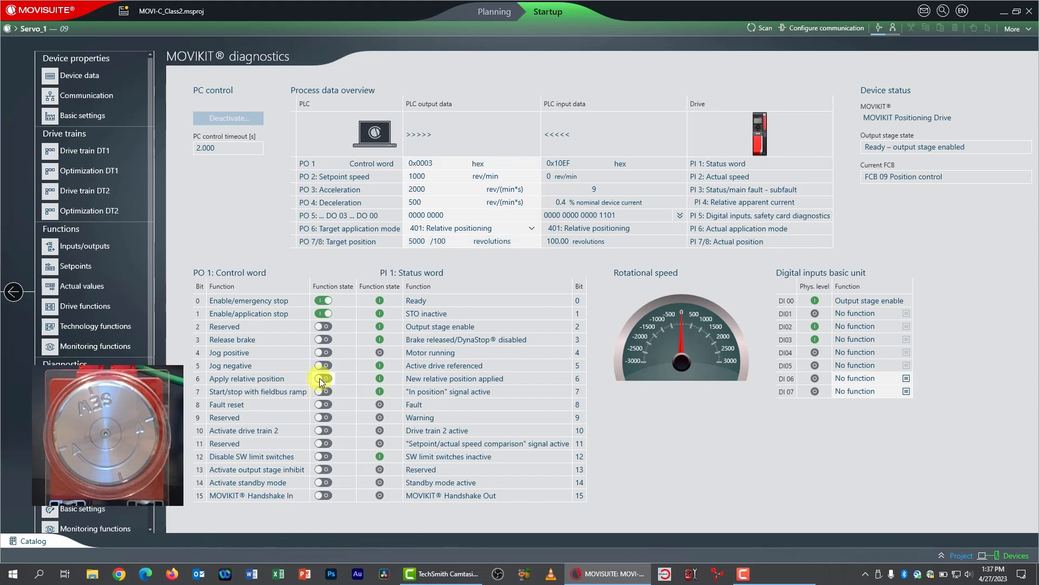
click(322, 390)
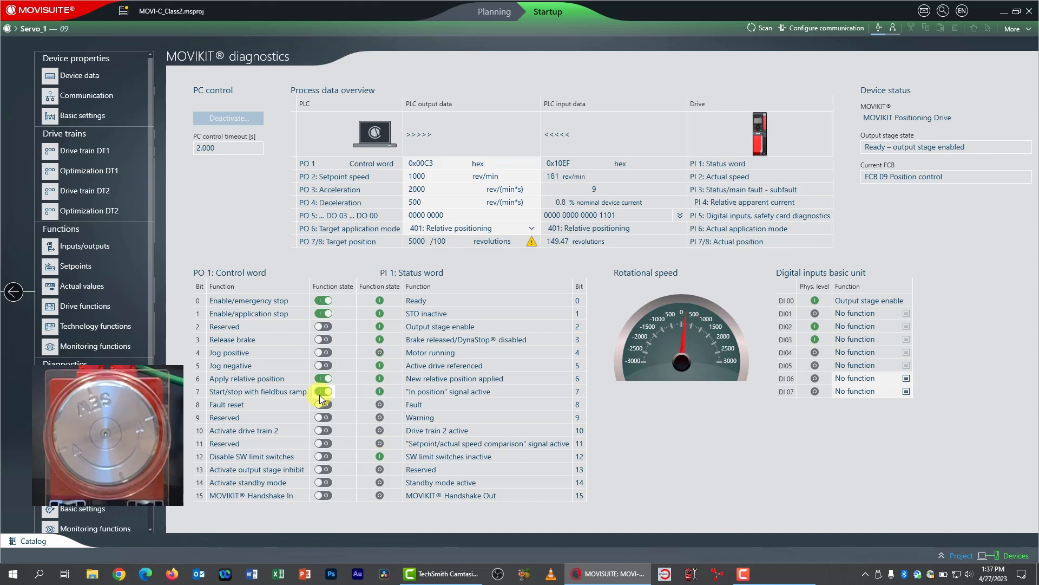
click(322, 391)
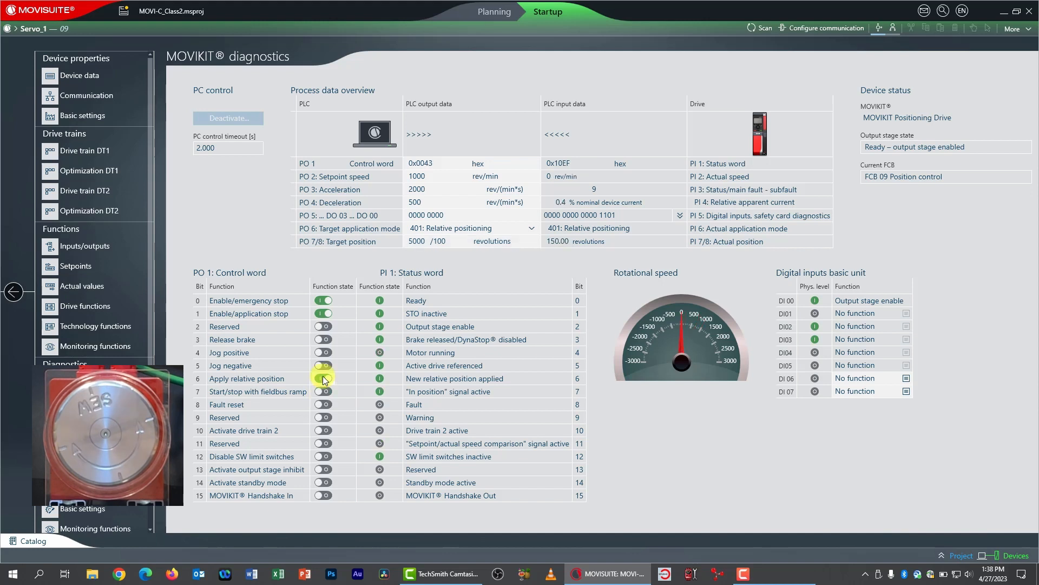
click(323, 378)
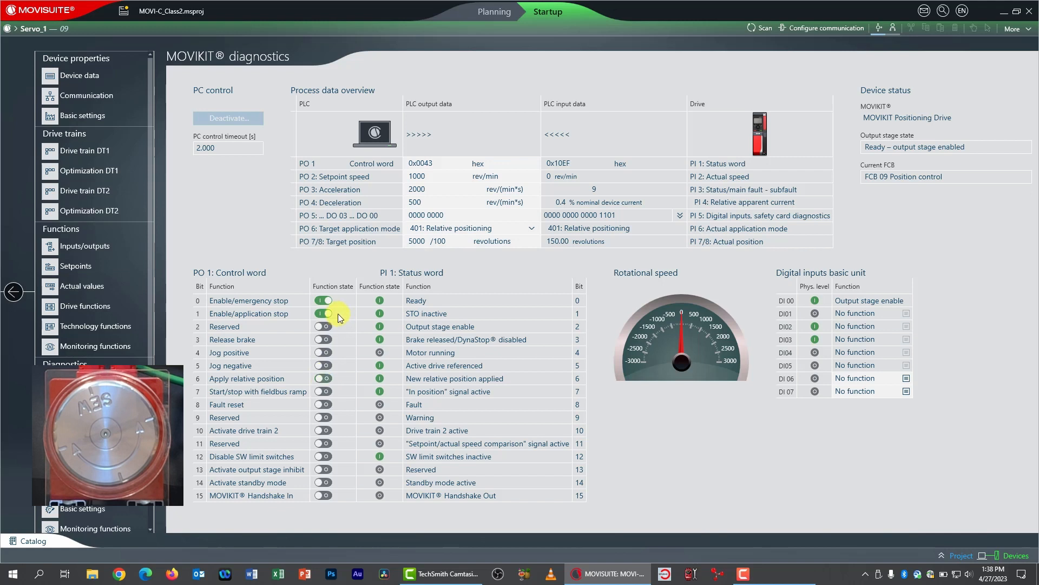
Run the drive a relative distance of -2500 (/100 revolutions) and switch off the apply relative position and start/stop bits.
click(425, 244)
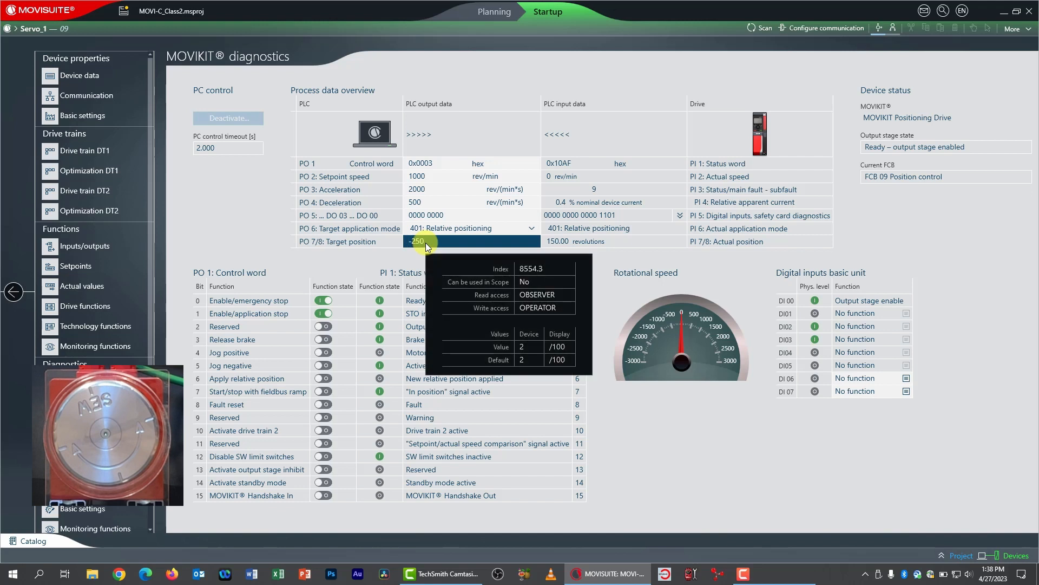
text(0)
key(Return)
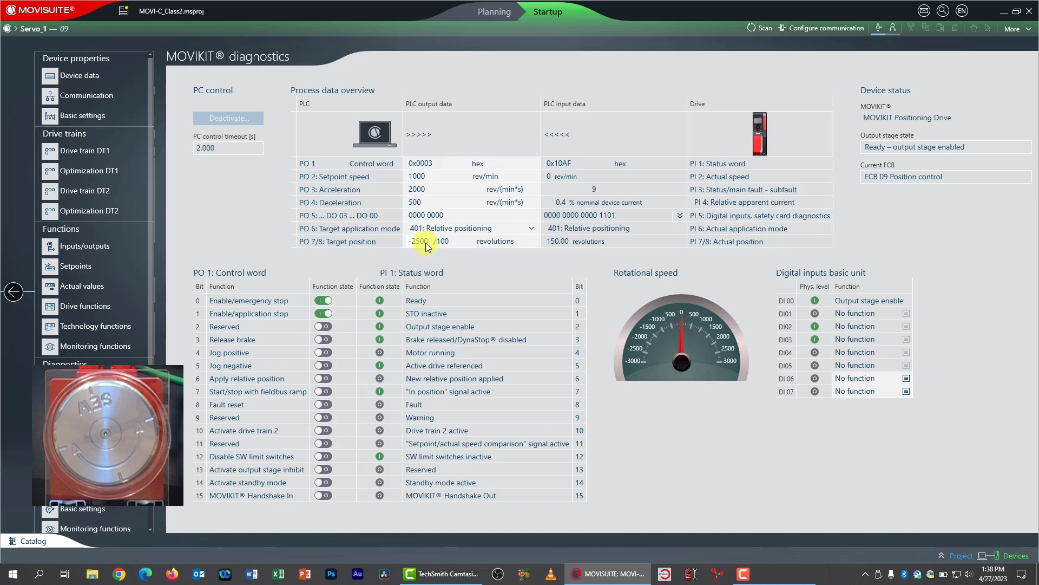
click(323, 391)
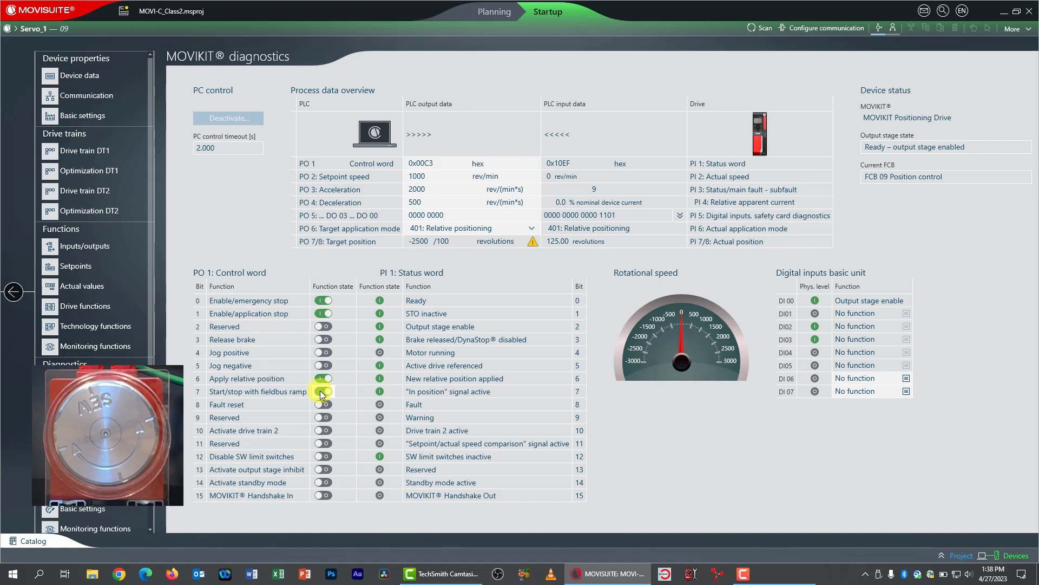
click(320, 391)
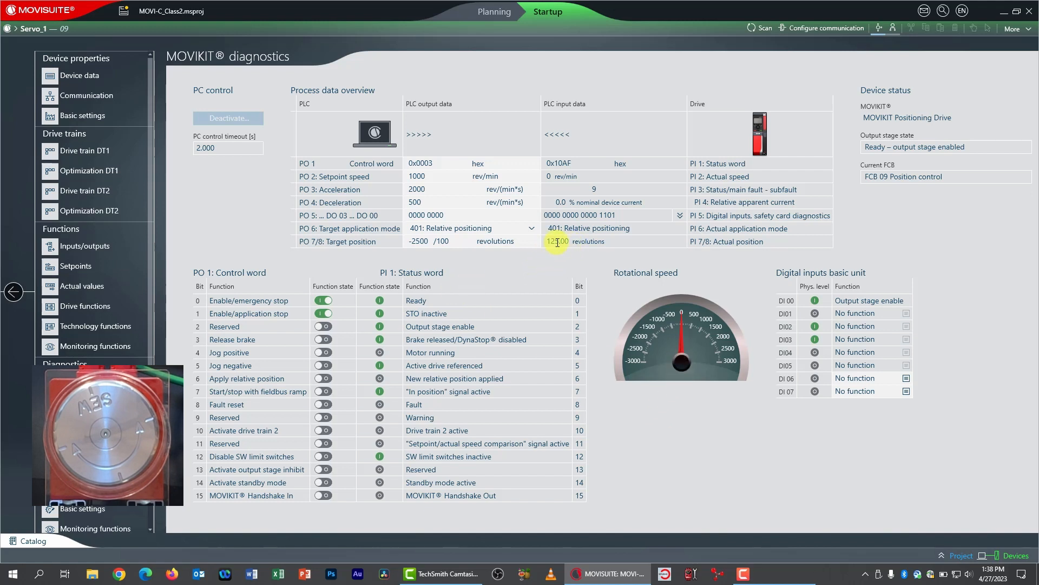
Run the drive a relative distance of -12500 (/100 revolutions) and reset the start/stop and apply relative position bits.
text(-12500)
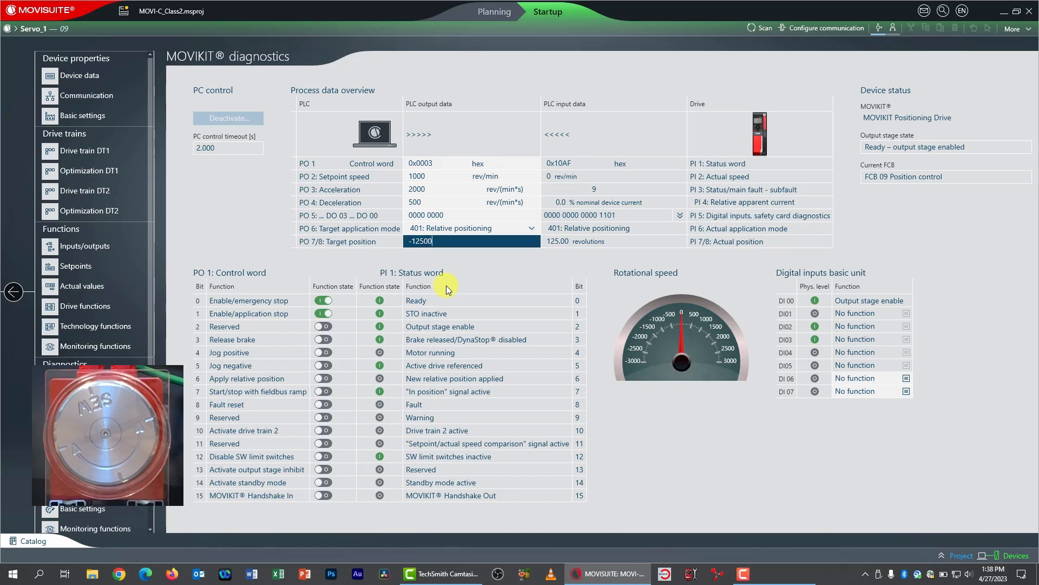
key(Return)
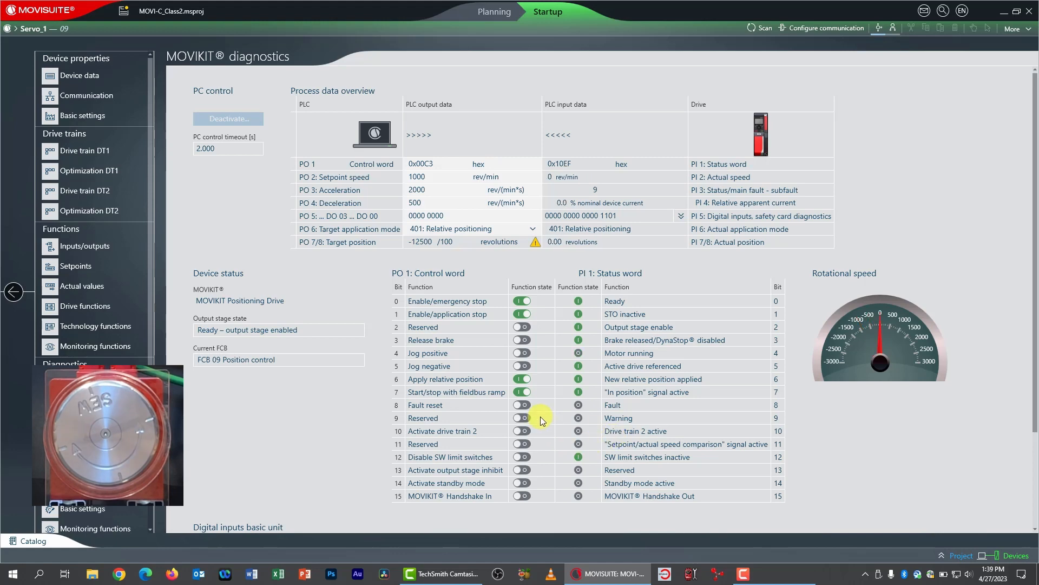
click(523, 392)
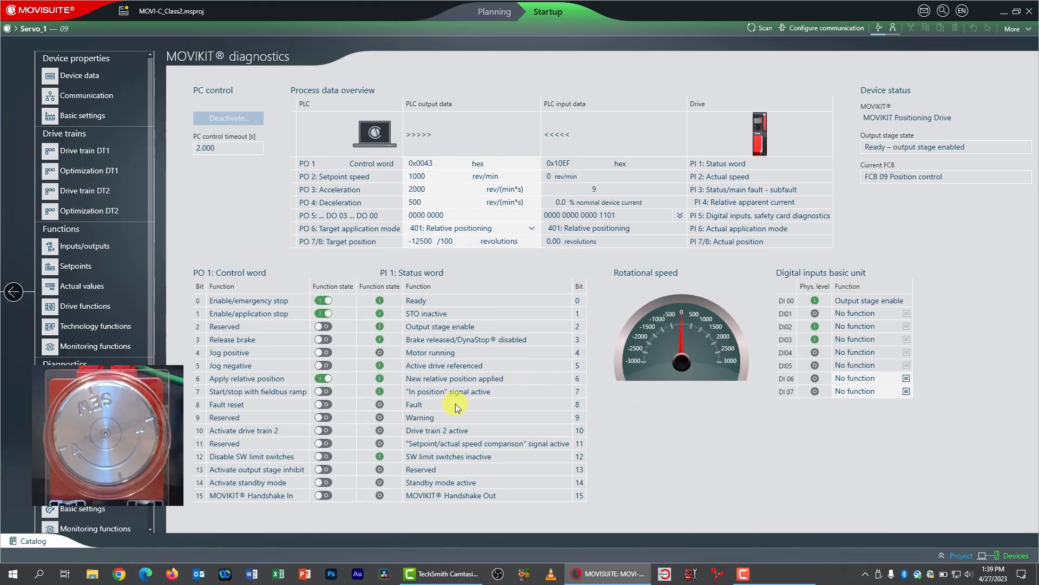
click(322, 378)
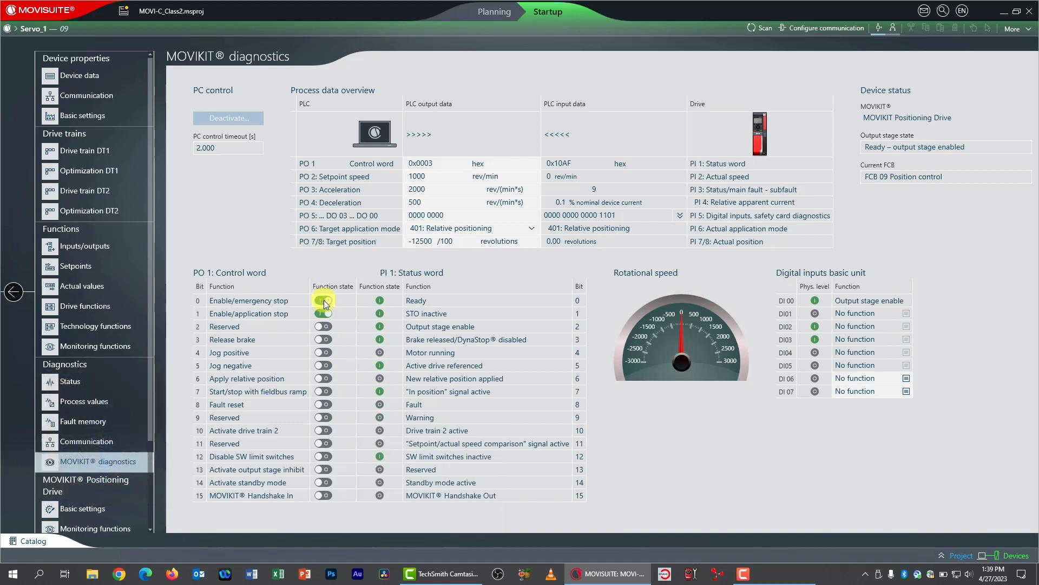
Activate output stage inhibit with both enable bits switched off, and deactivate PC control.
click(324, 314)
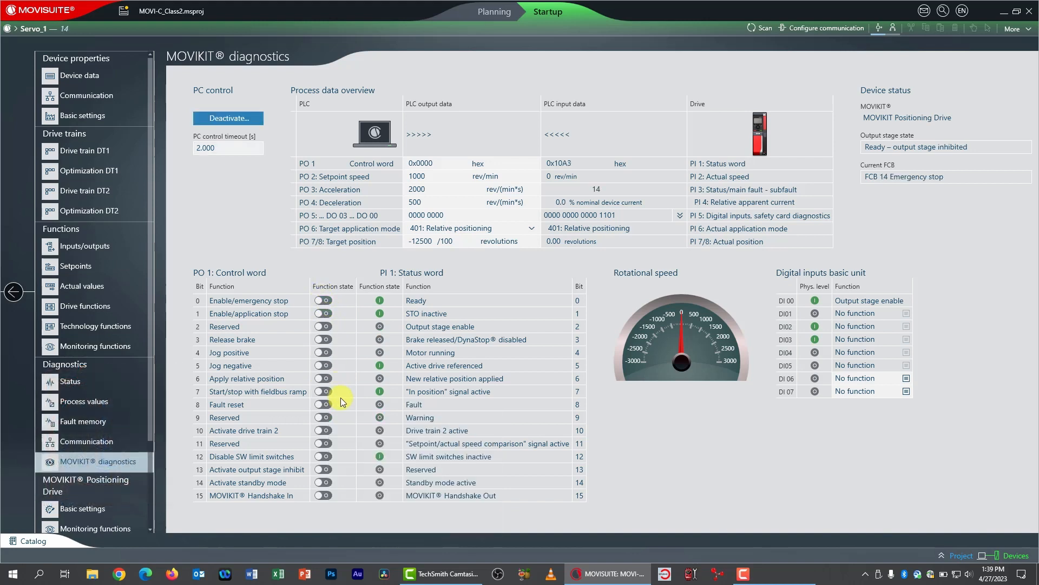
click(323, 469)
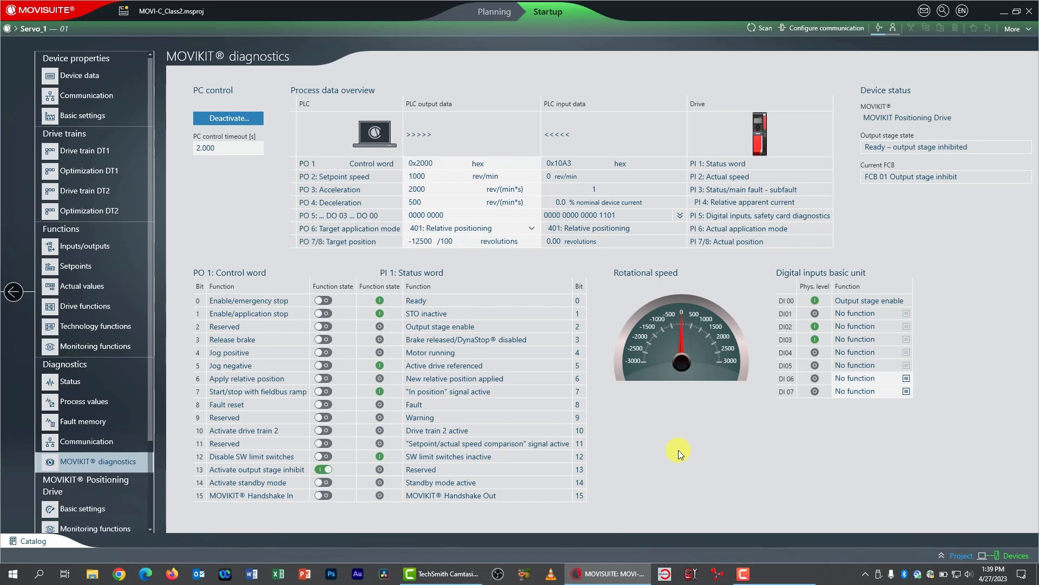
click(215, 118)
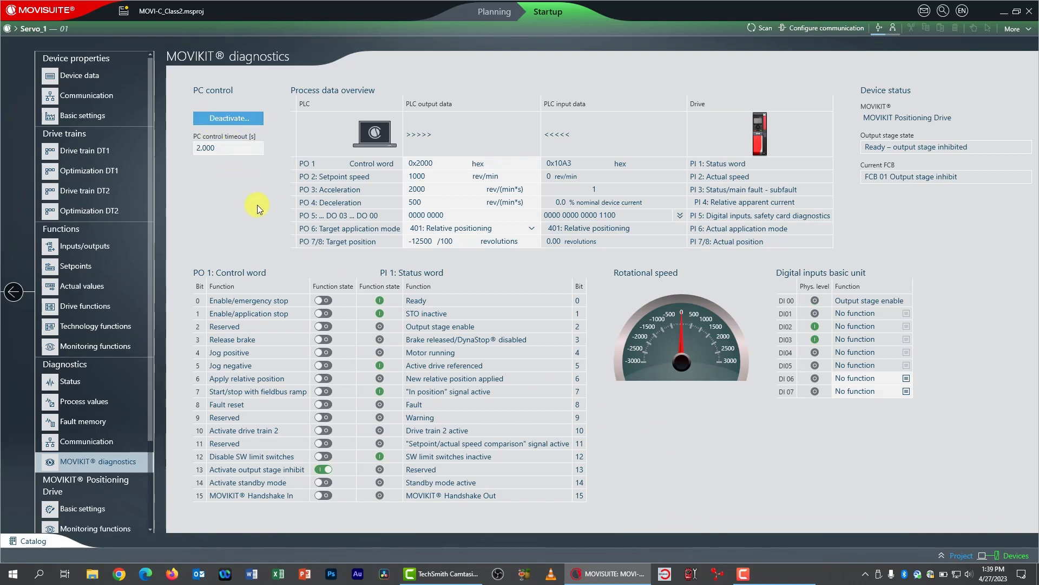
click(455, 380)
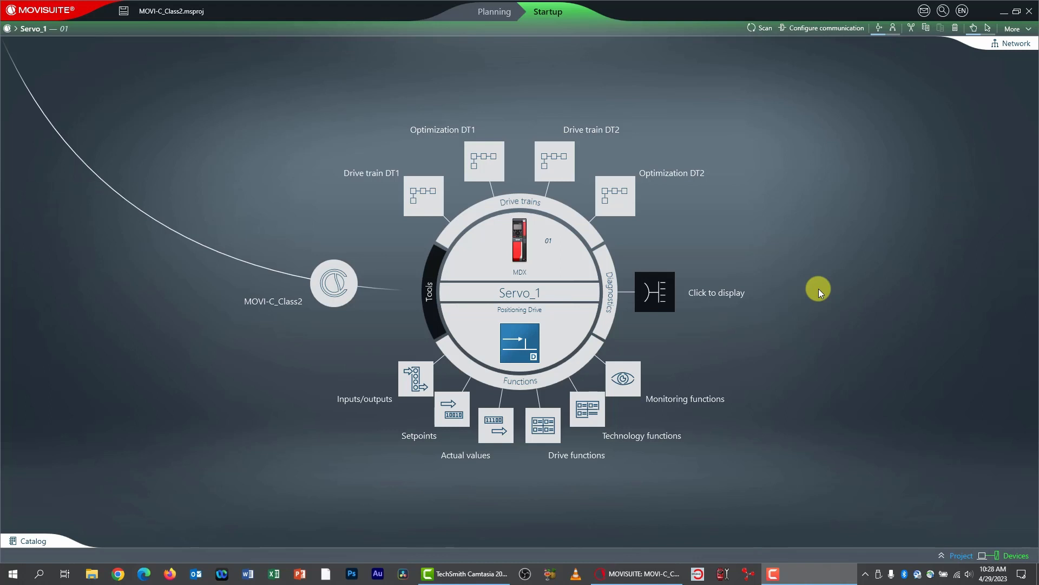
In the Servo_1 Positioning Drive functions, set the FCB 12 Reference travel type to Reference cam – negative end.
click(485, 249)
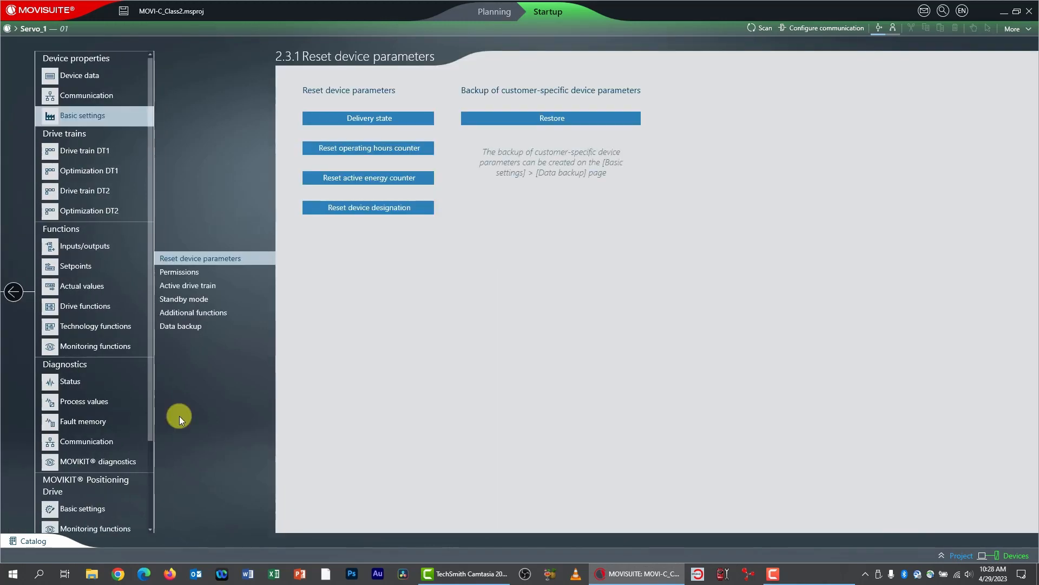
scroll(101, 418, down, 3)
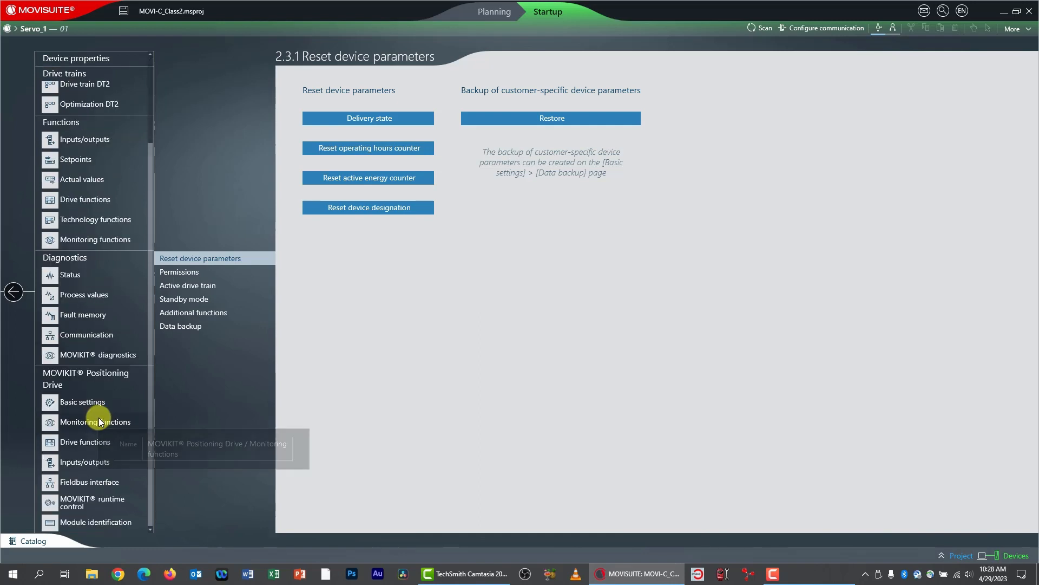
click(72, 443)
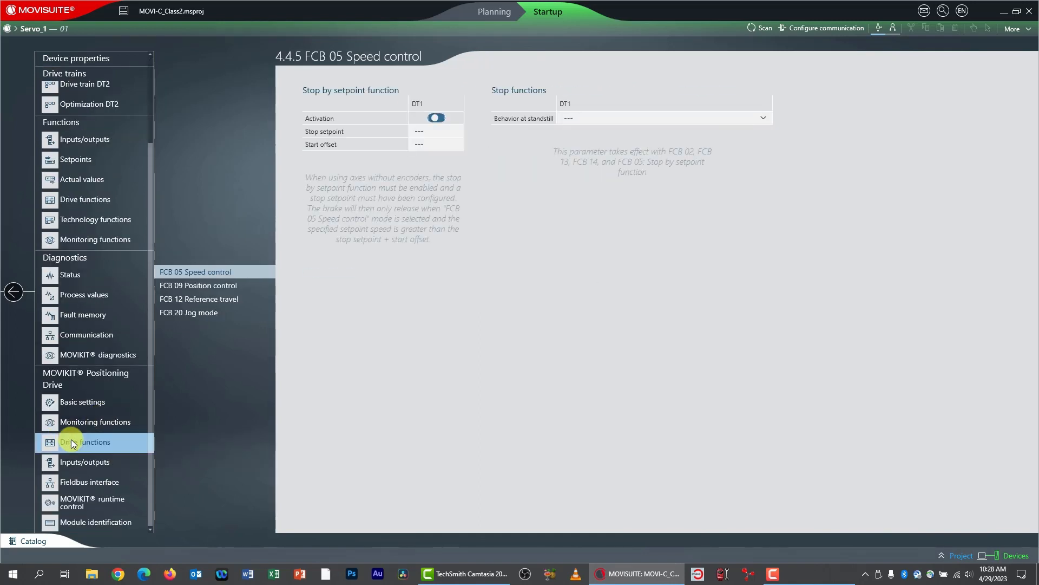
click(227, 300)
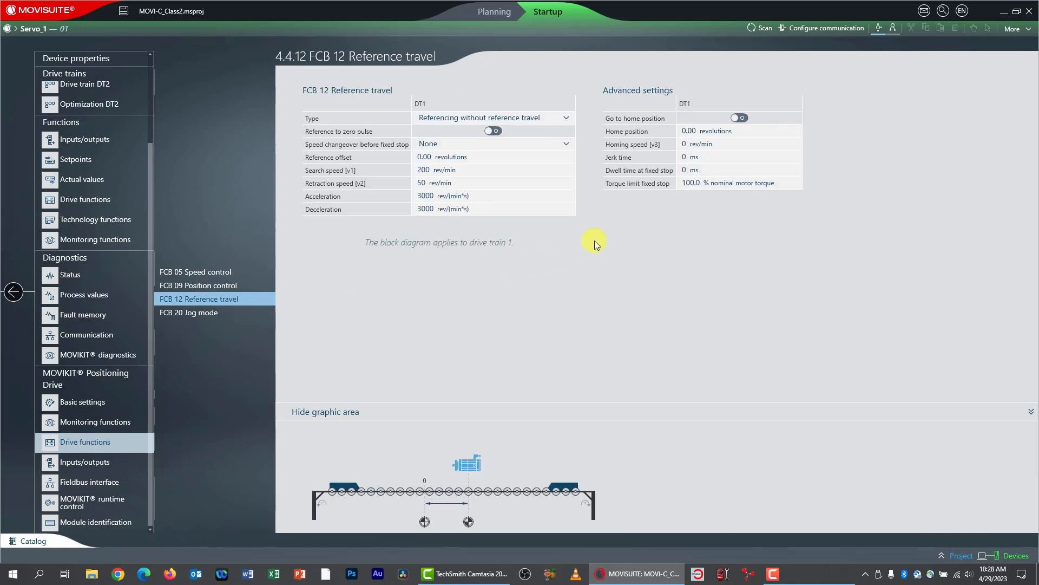
click(569, 118)
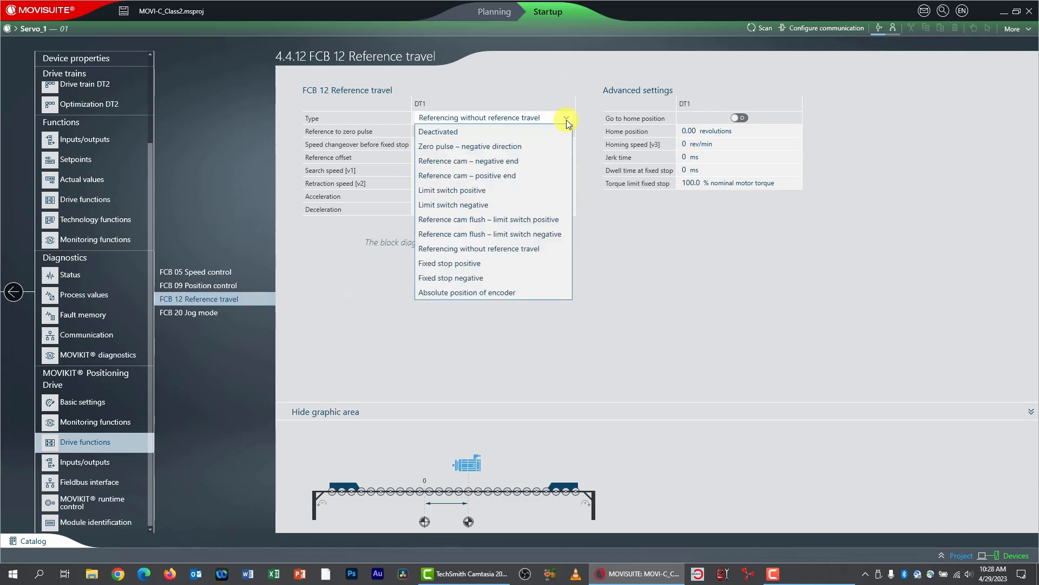
click(521, 162)
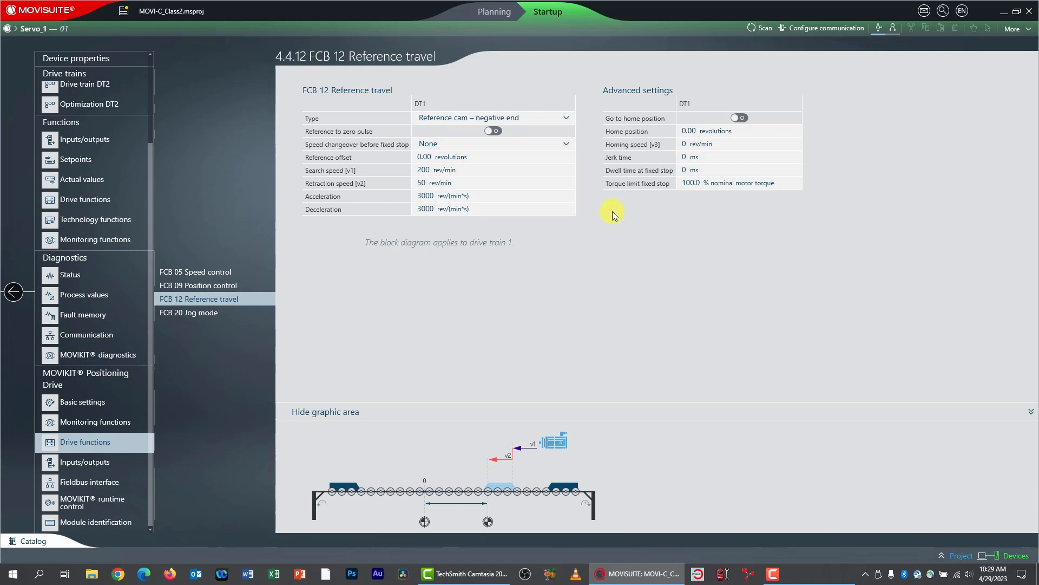
Set the reference travel search speed [v1] to 150 rev/min and the retraction speed [v2] to 25 rev/min.
click(425, 170)
text(150)
key(Return)
click(421, 183)
text(25)
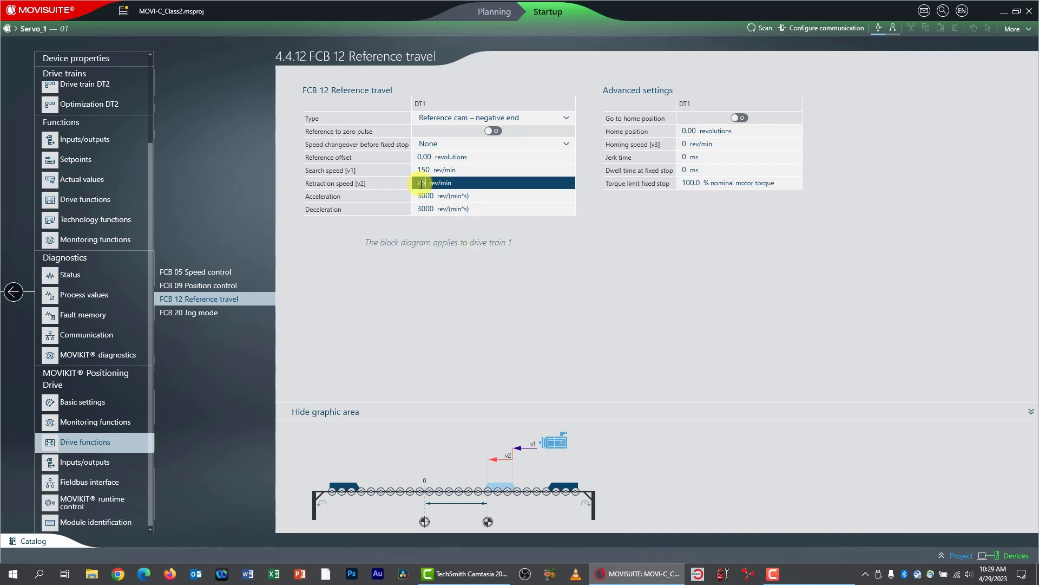
key(Return)
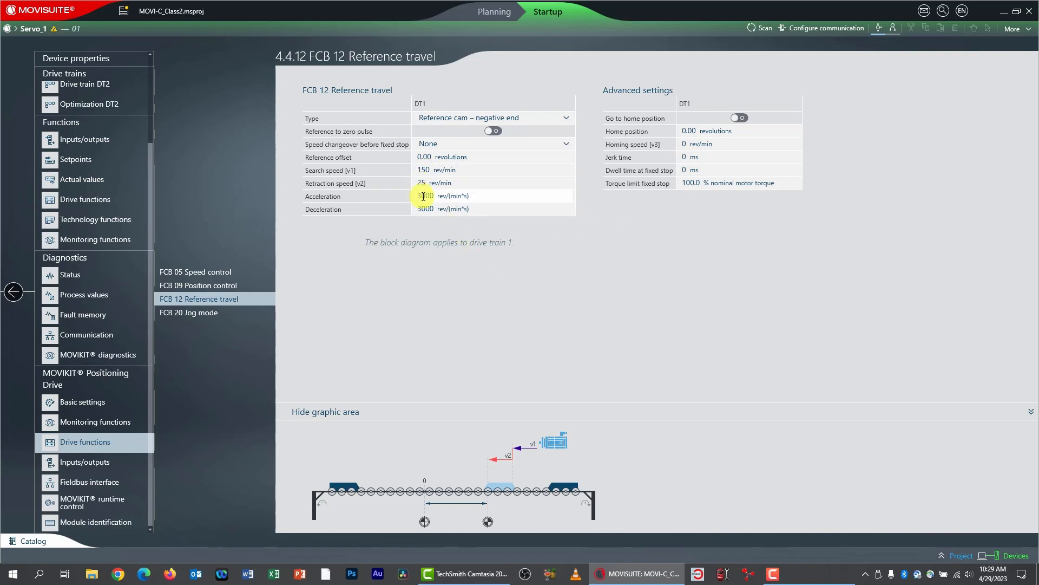
Set both the reference travel acceleration and deceleration to 9000 rev/(min*s).
click(424, 196)
text(9000)
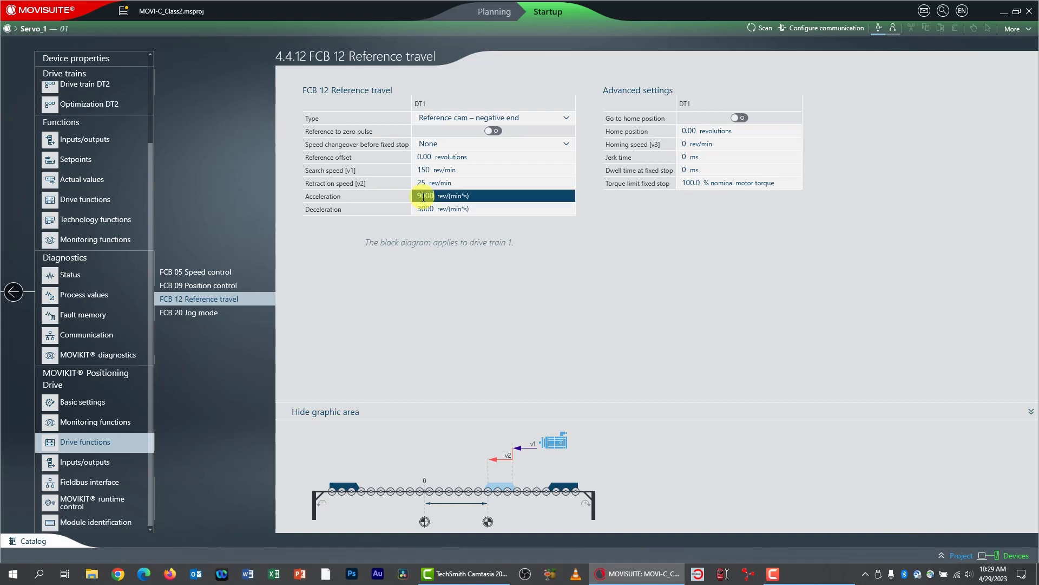
key(Return)
click(423, 209)
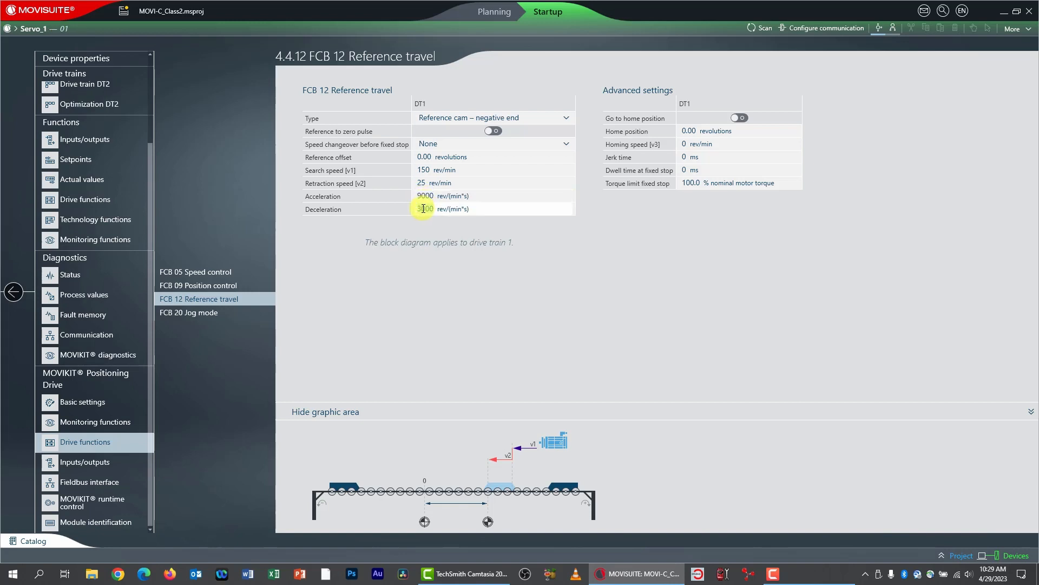
text(9000)
key(Return)
In the Positioning Drive inputs/outputs, assign FCB 12 Reference travel – reference cam to digital input DI 01.
click(73, 464)
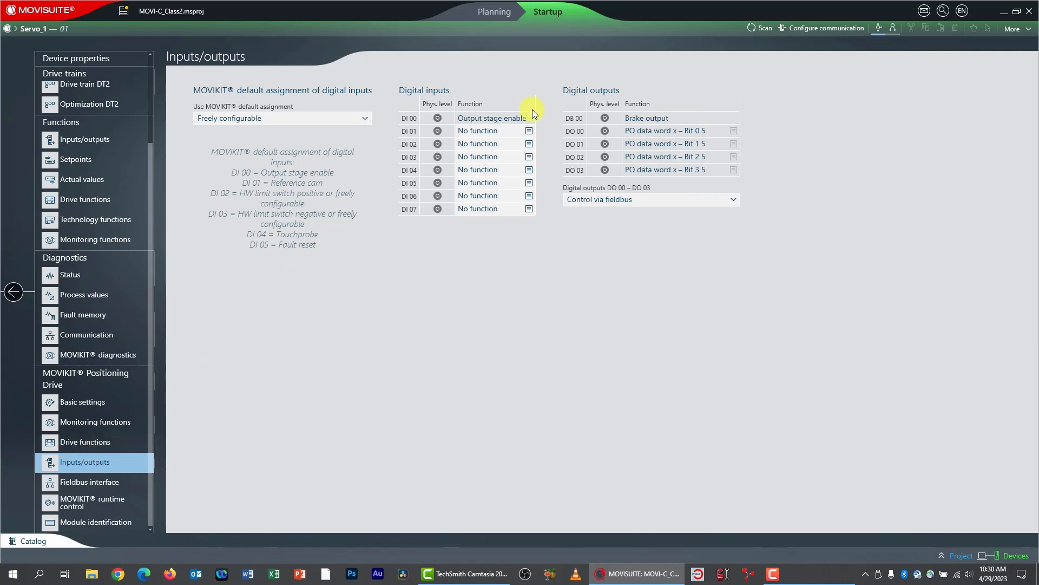
click(529, 133)
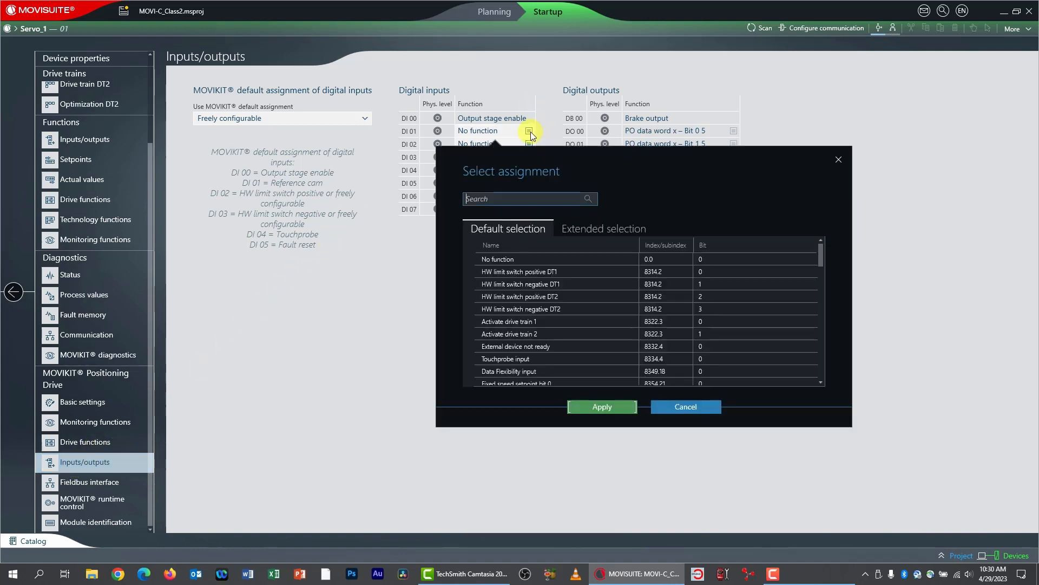
scroll(535, 327, down, 10)
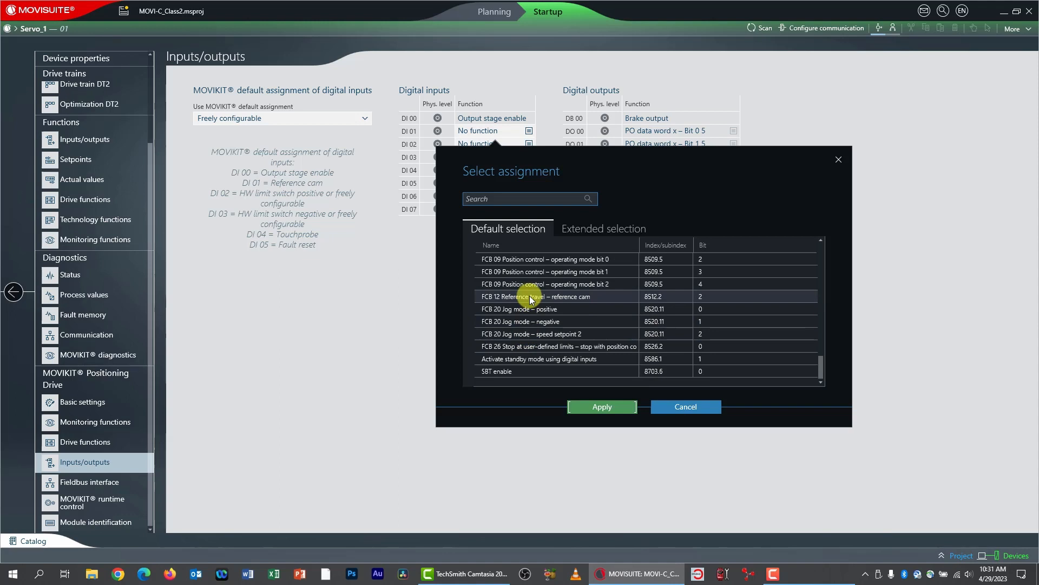
click(532, 298)
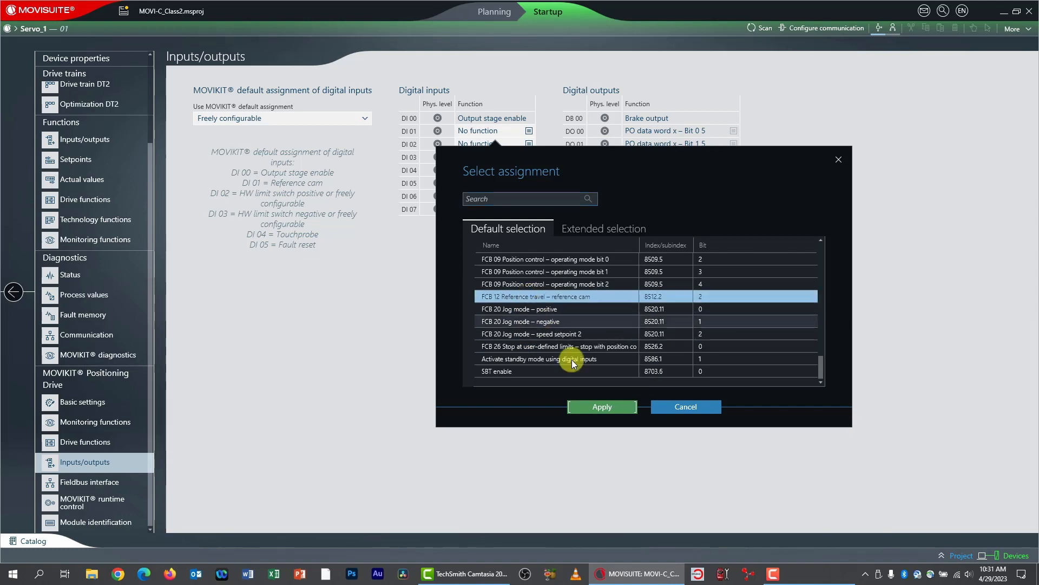
click(592, 403)
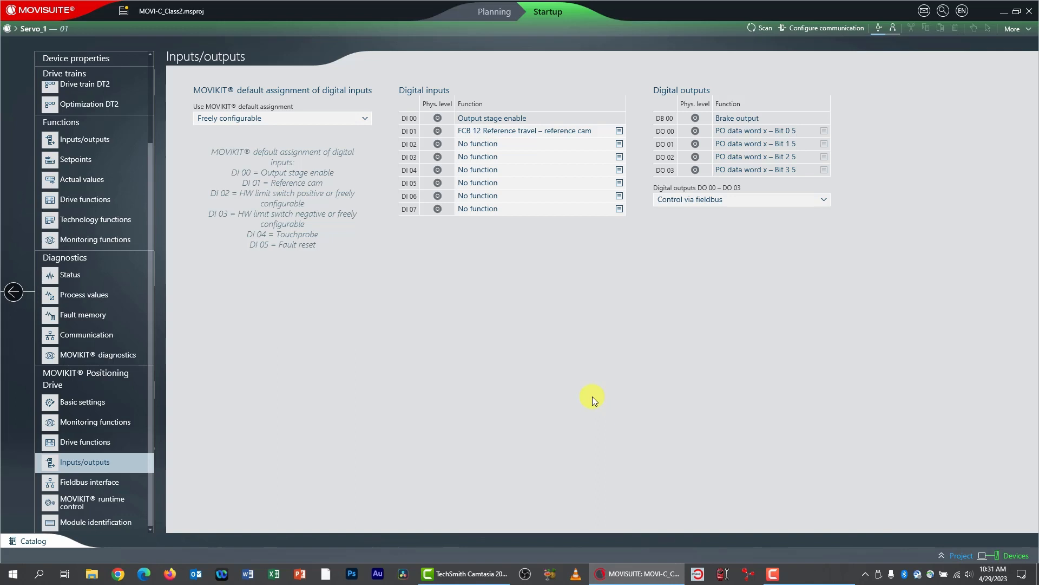
Assign HW limit switch positive DT1 to digital input DI 02 and HW limit switch negative DT1 to DI 03.
click(619, 145)
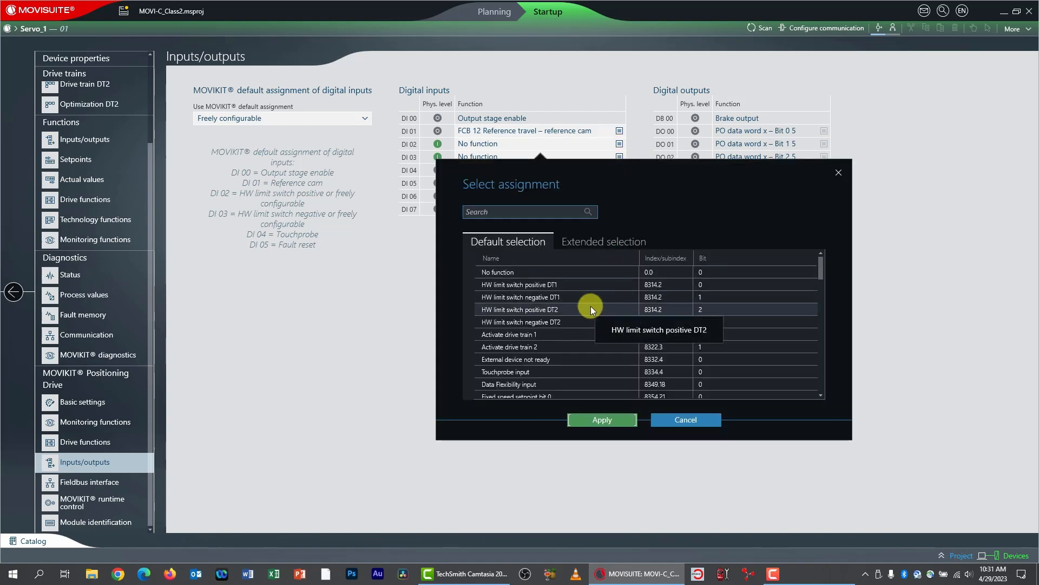
scroll(551, 312, down, 3)
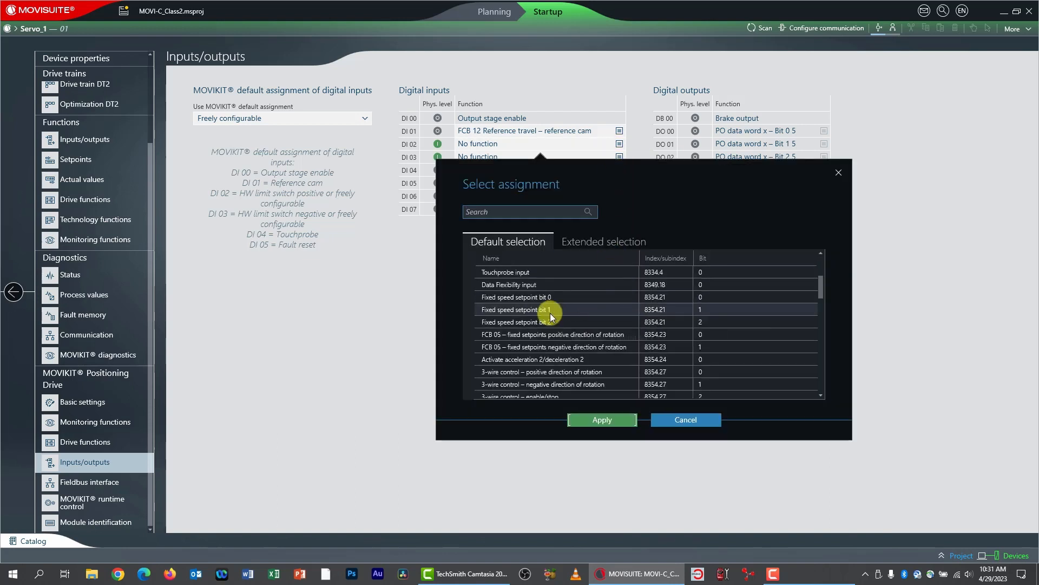
scroll(550, 312, up, 3)
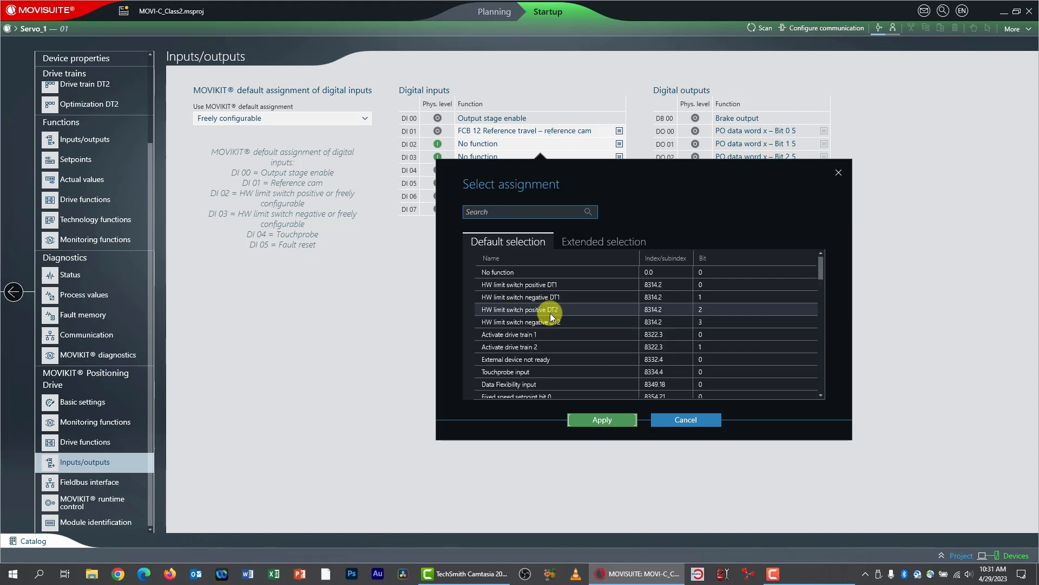
click(545, 285)
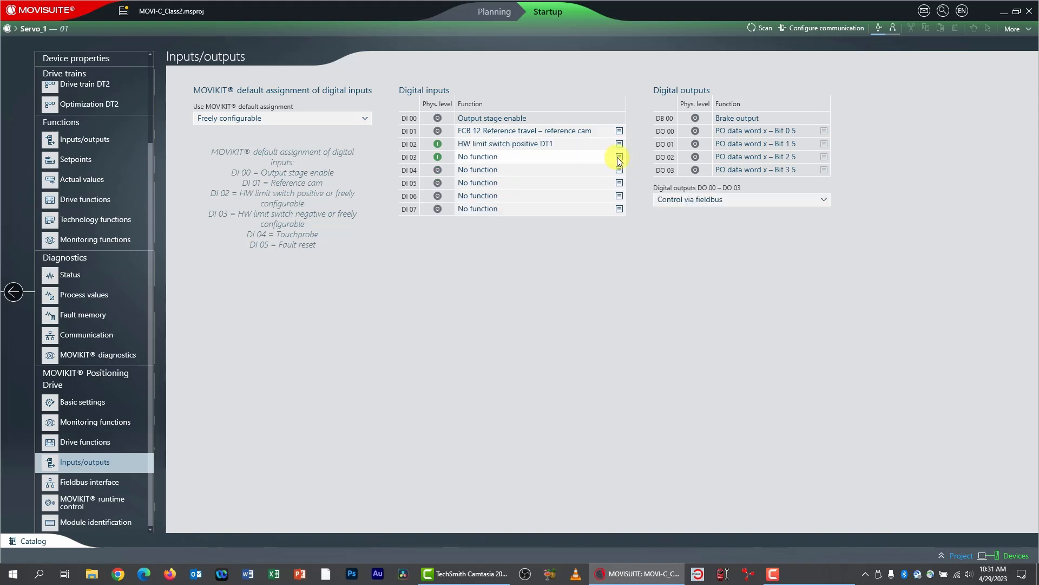
click(619, 156)
click(477, 310)
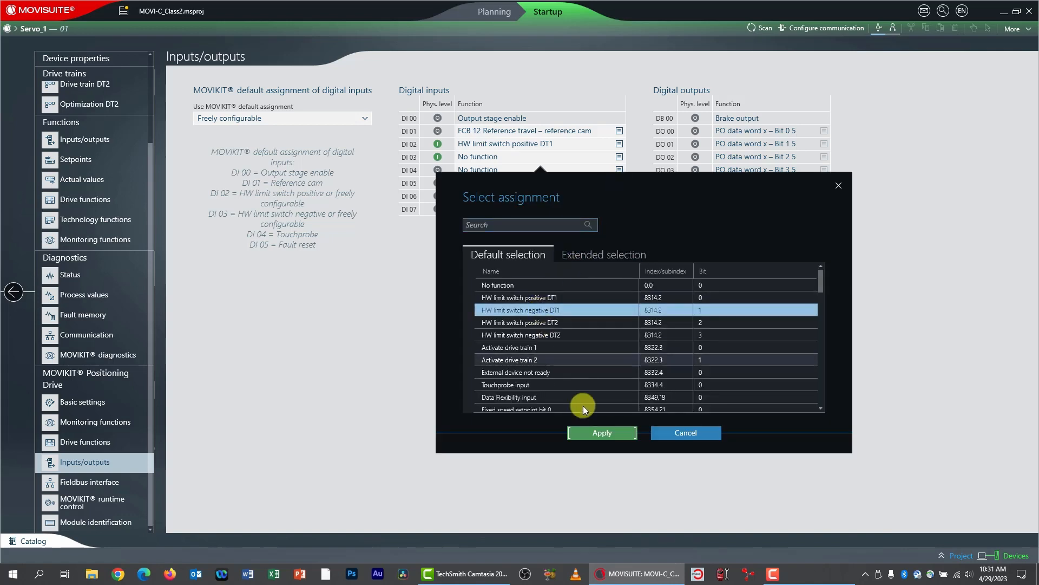
click(599, 433)
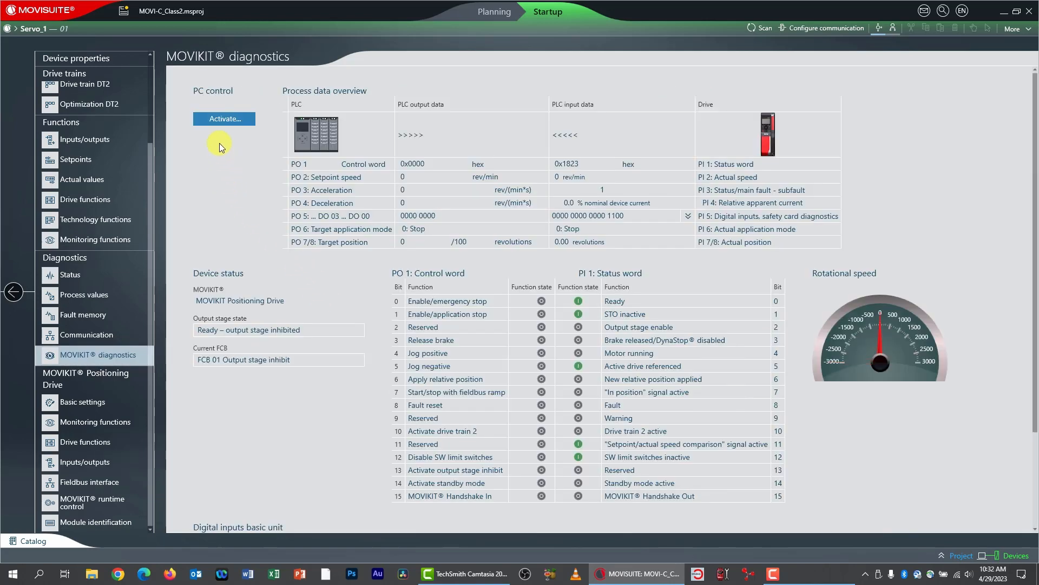
Activate PC control in MOVIKIT diagnostics and set the target application mode to 301: Reference travel – offset via fieldbus.
click(222, 119)
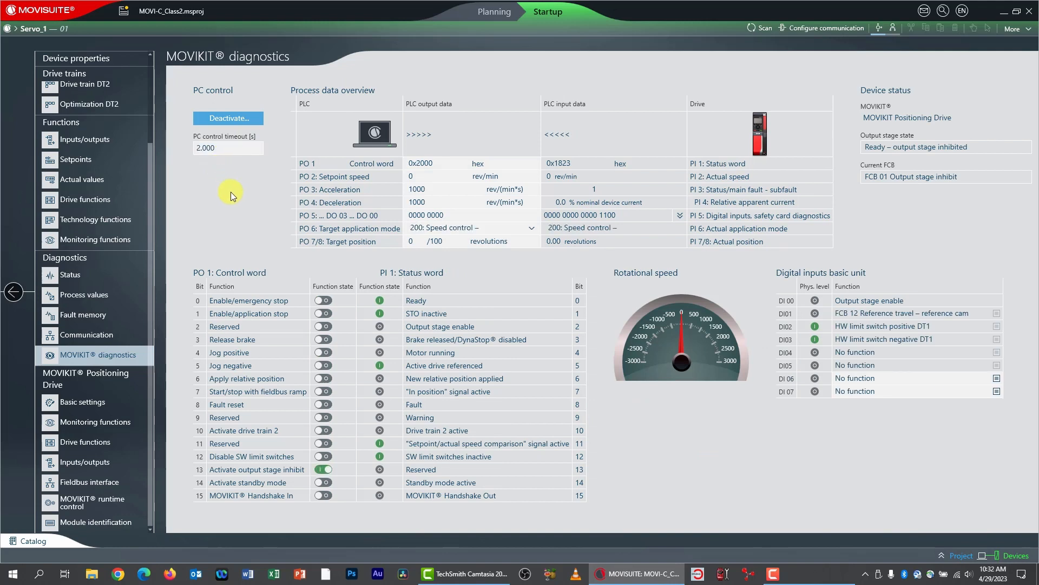
click(530, 227)
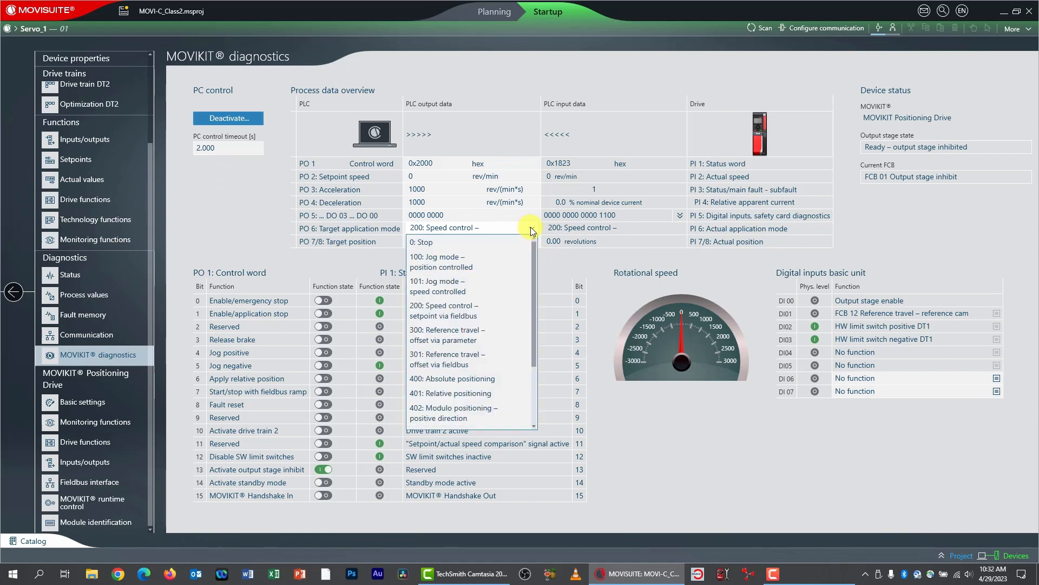
click(470, 362)
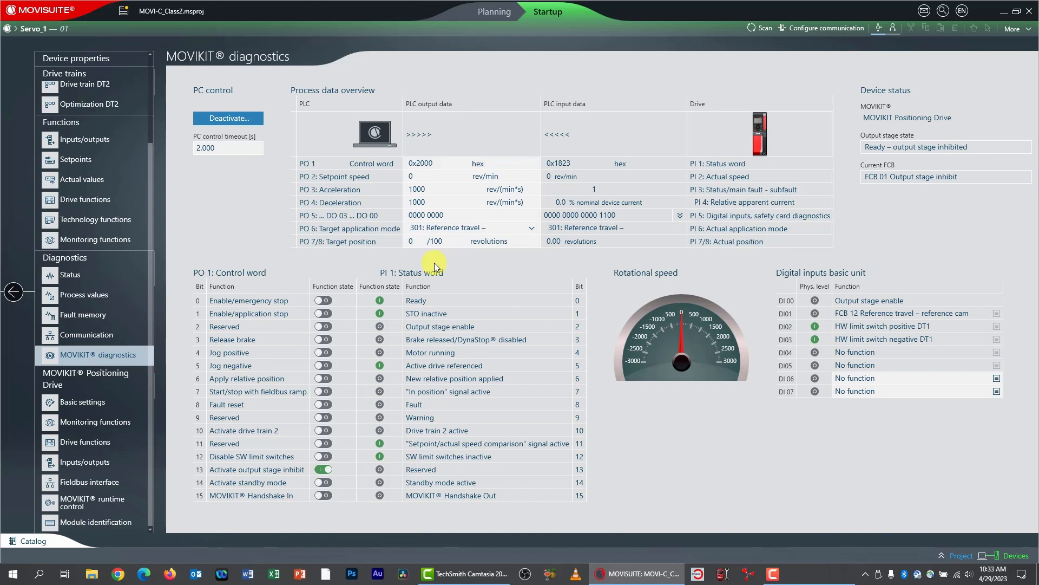
click(533, 228)
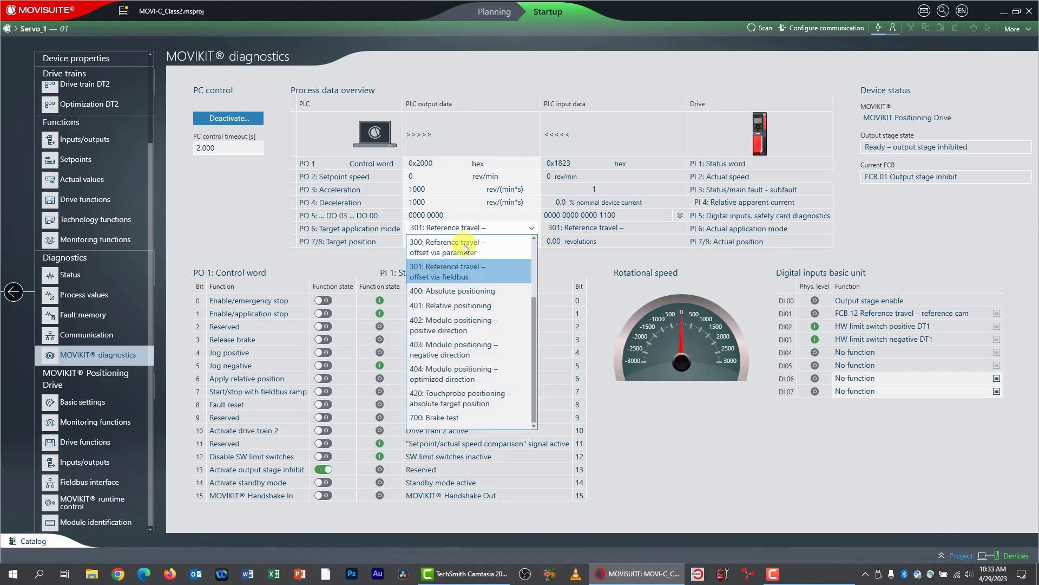
click(462, 275)
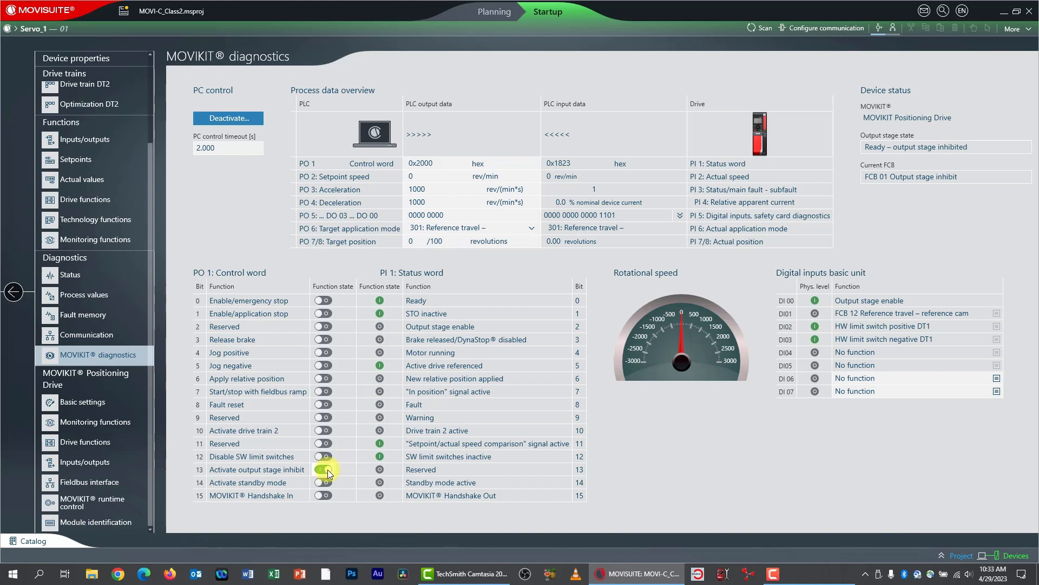
Release the output stage inhibit, enable both stop bits, and run the reference travel by switching the start bit on and back off.
click(327, 469)
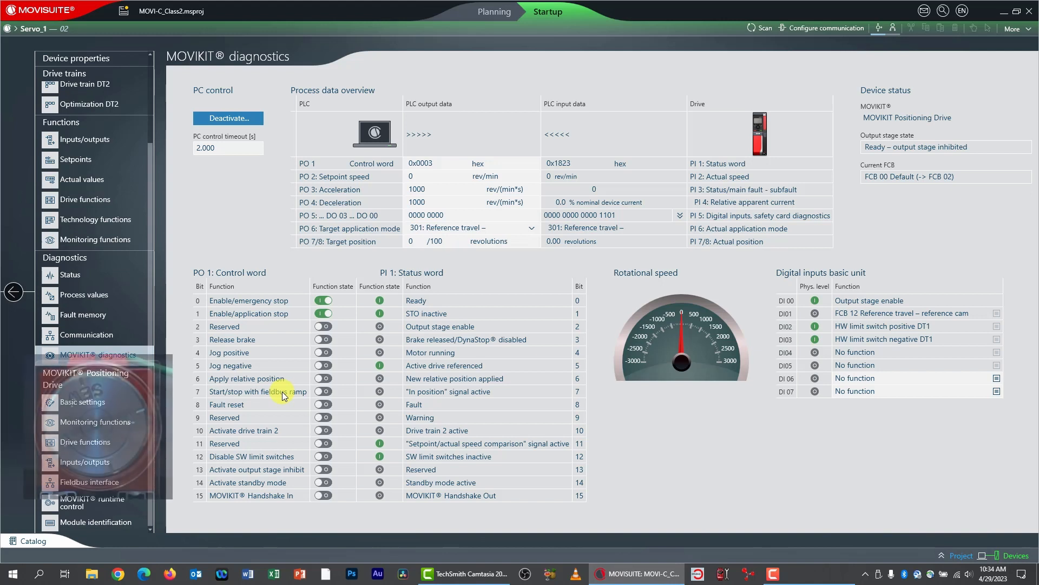
click(327, 390)
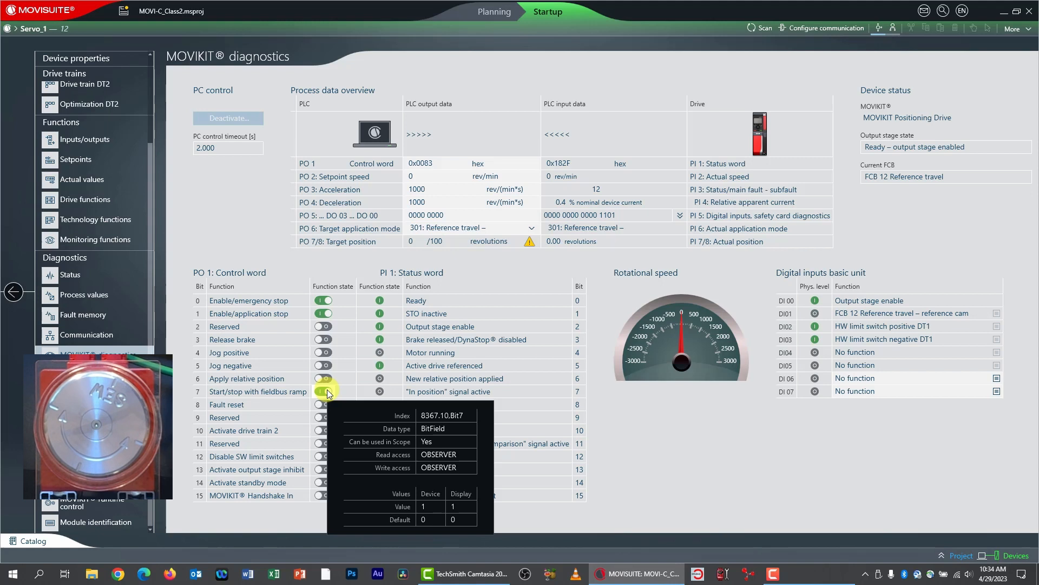
click(324, 391)
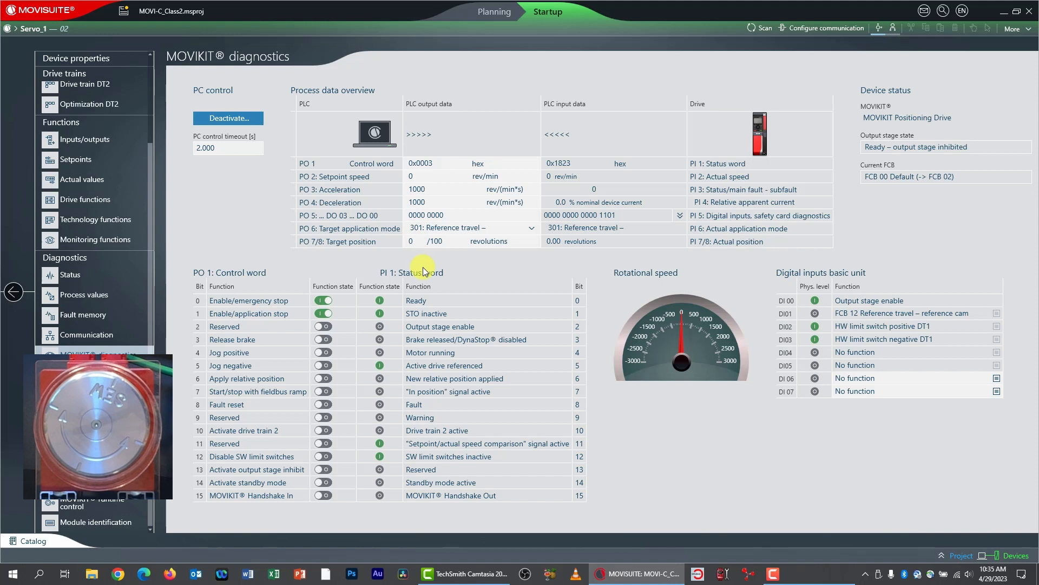
Set the target position to 1200 as reference offset and run the reference travel again, switching the start bit off at the end.
key(BackSpace)
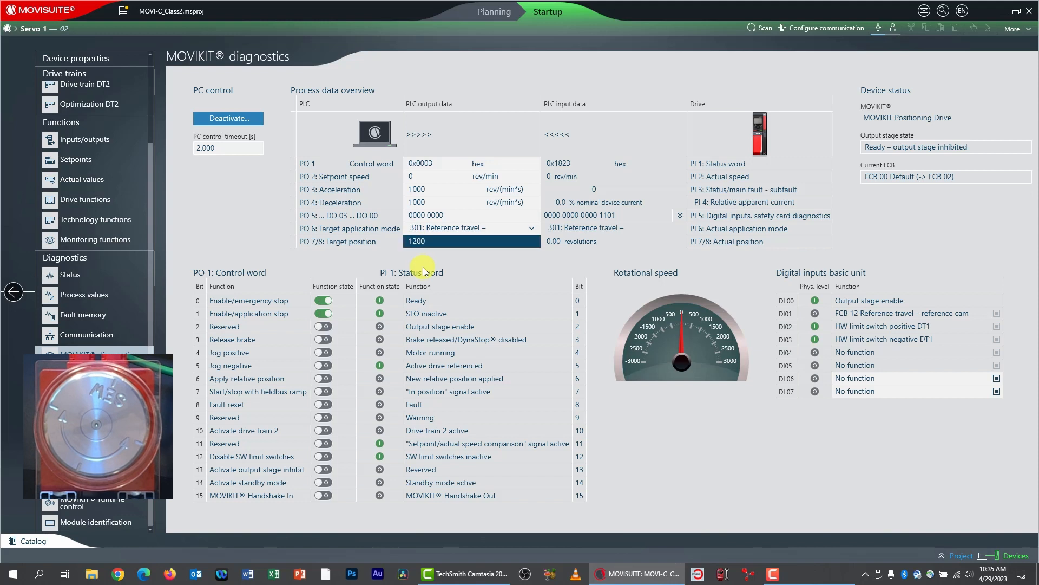
key(Return)
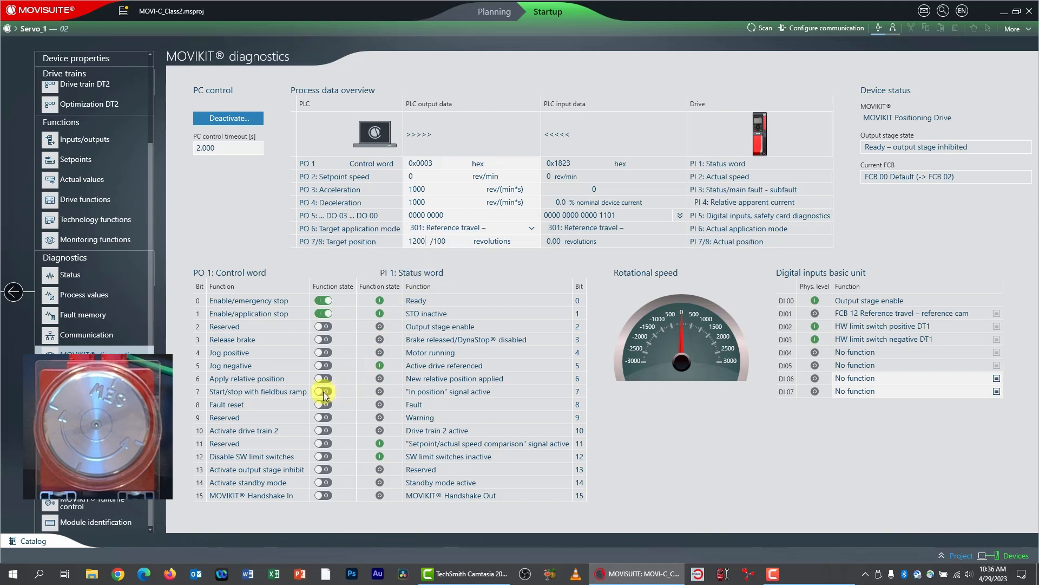
click(340, 389)
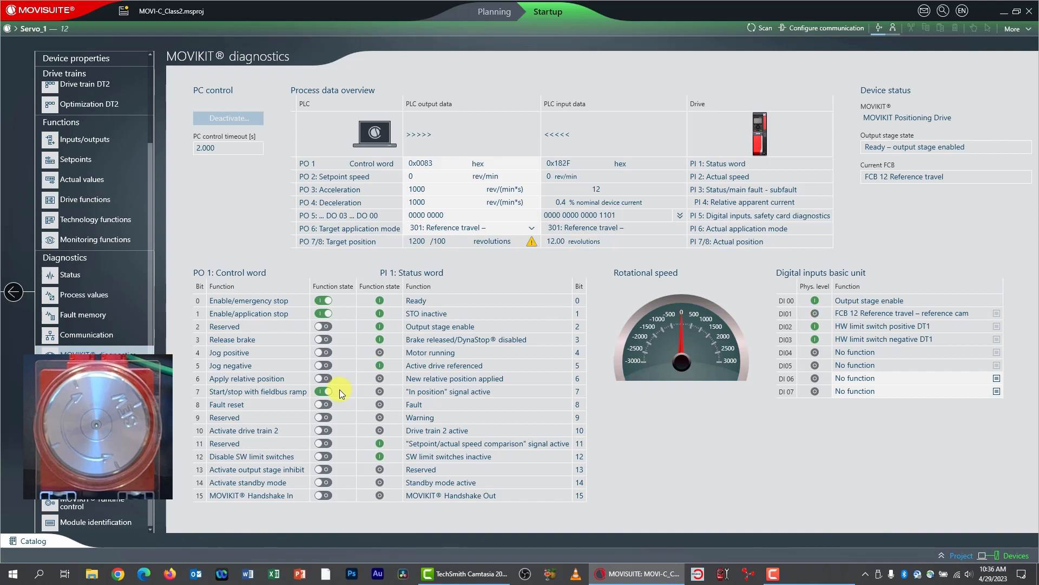
click(328, 391)
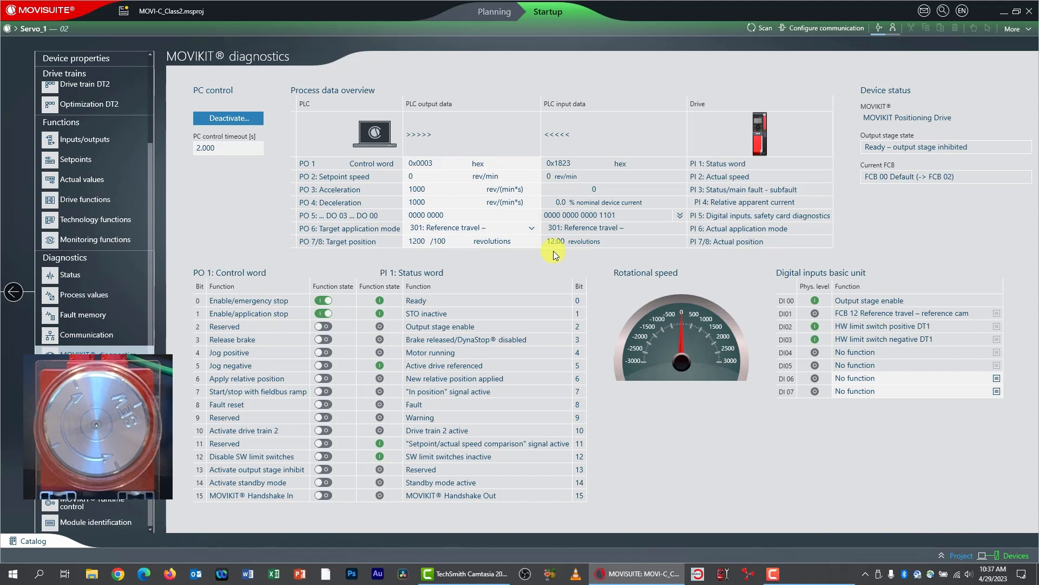
Change the target application mode to 400: Absolute positioning and set the target position to 0.
click(530, 231)
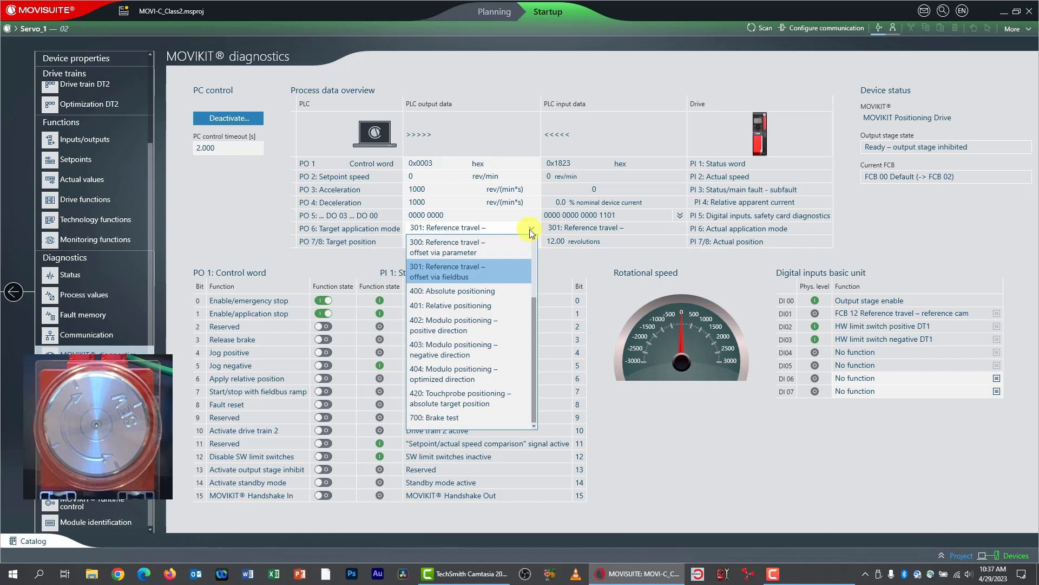
click(433, 295)
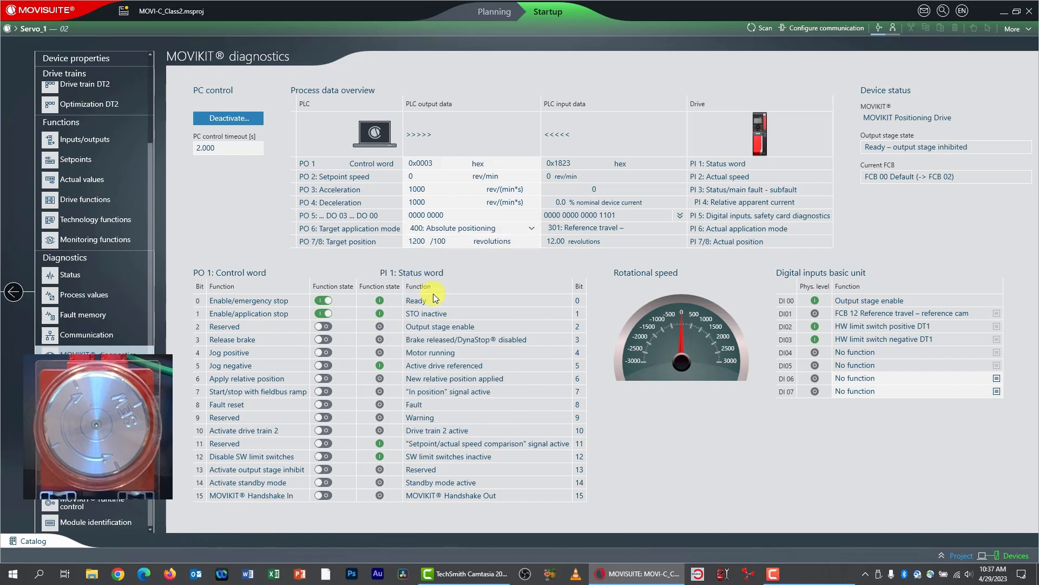
double_click(423, 242)
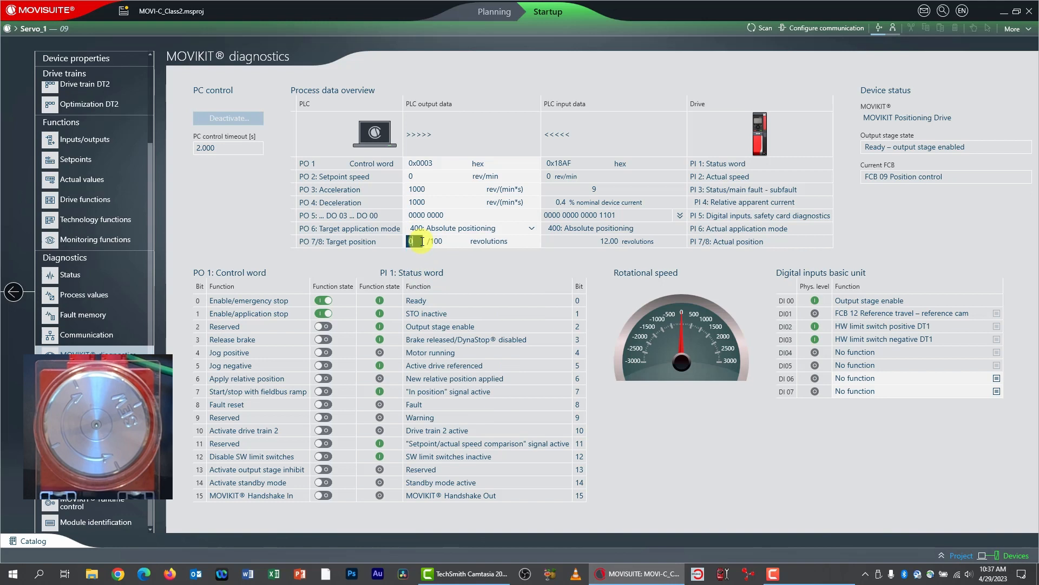
text(0)
key(Return)
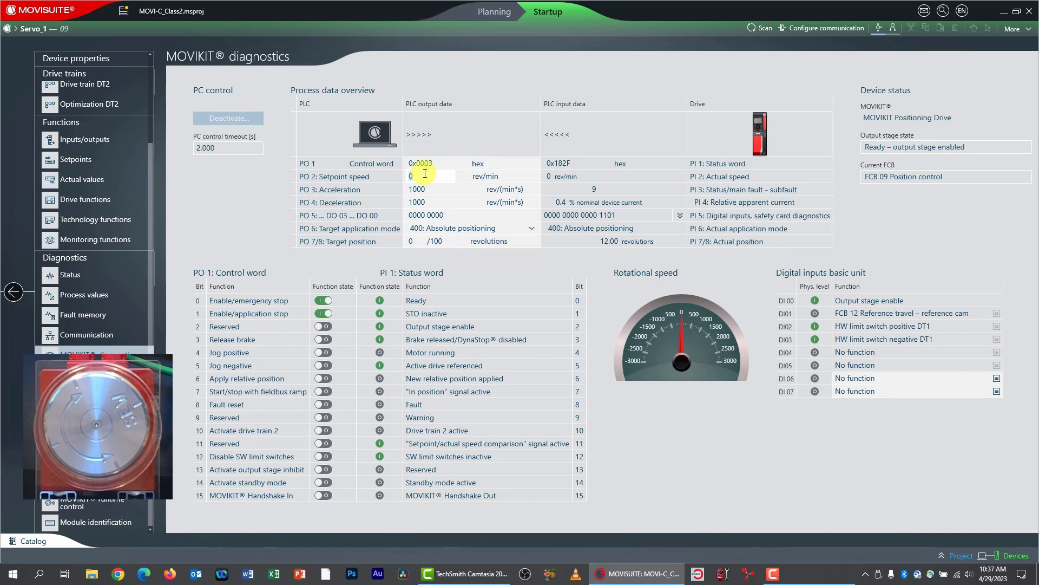
Set the setpoint speed to 1000 rev/min and run the absolute move by switching the start bit on and back off.
double_click(425, 173)
text(1000)
mouse_move(320, 391)
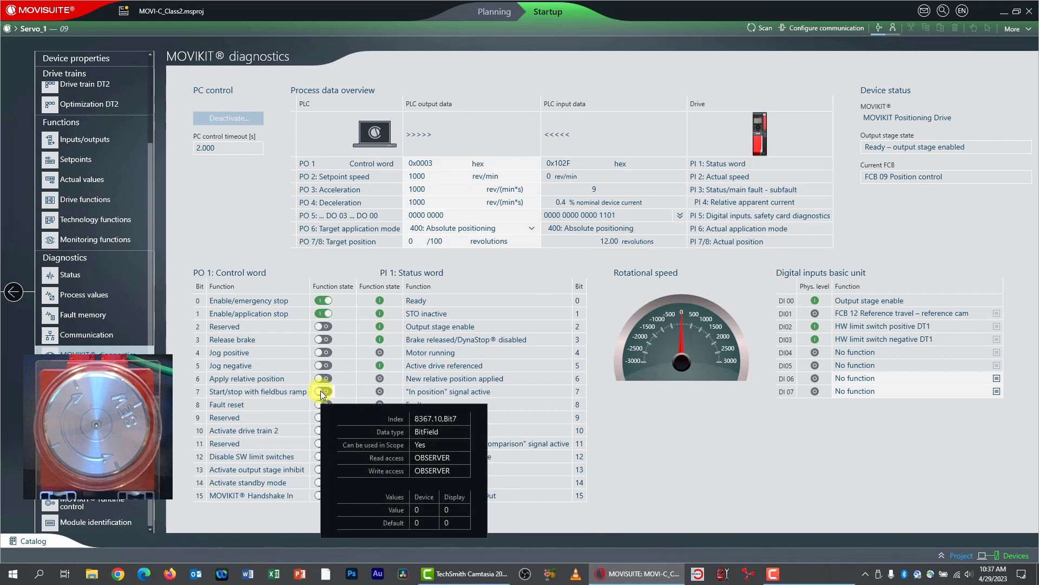
click(320, 390)
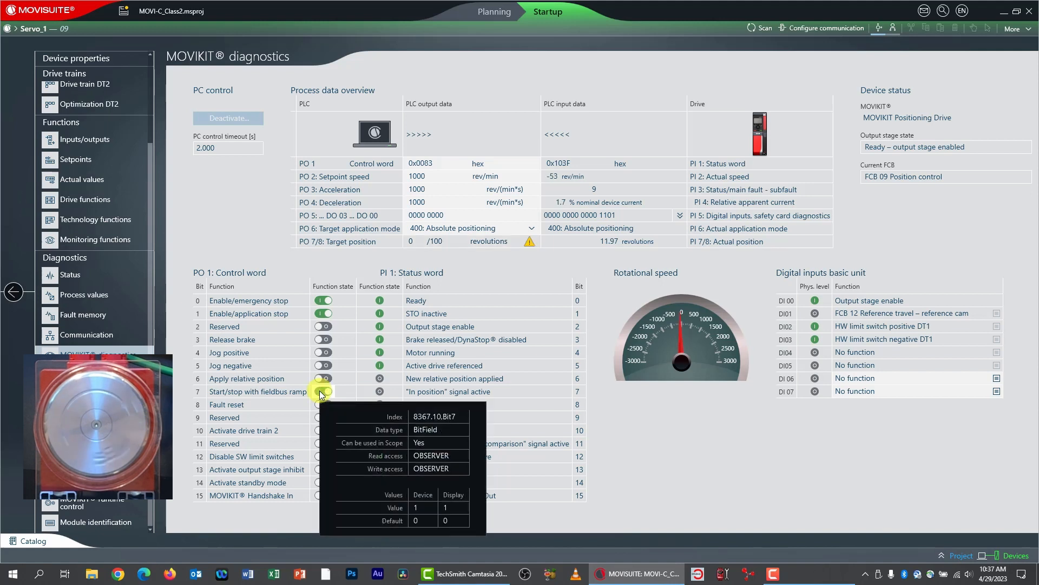
click(323, 391)
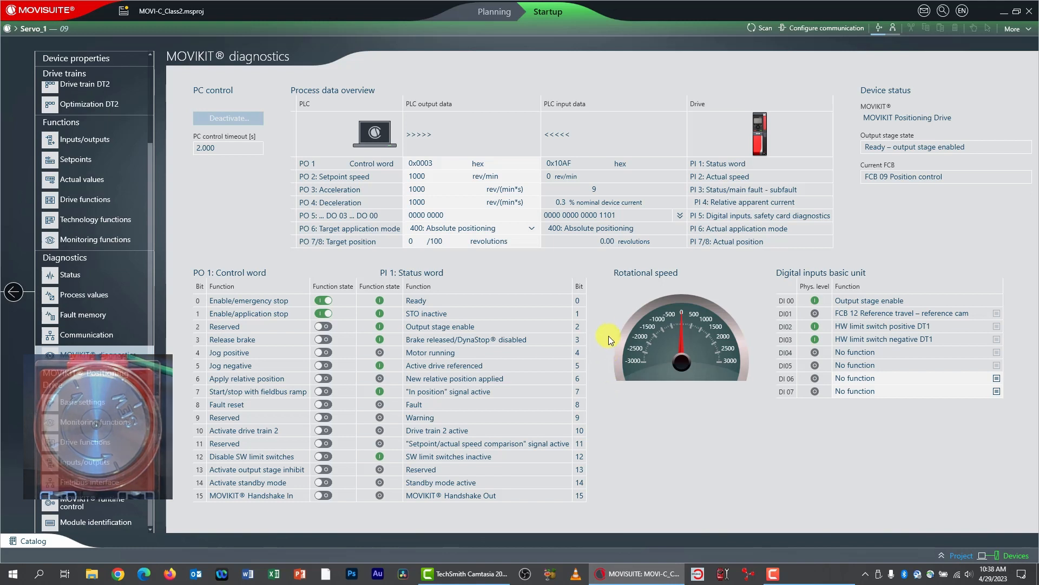
Switch off both enable bits, activate the output stage inhibit, and deactivate PC control.
click(326, 302)
click(322, 314)
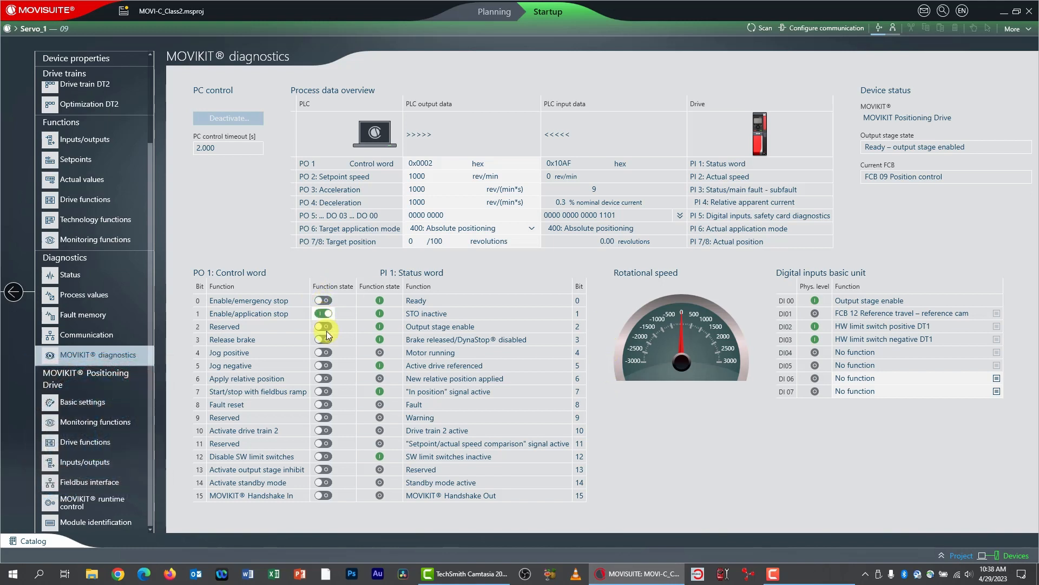
click(325, 469)
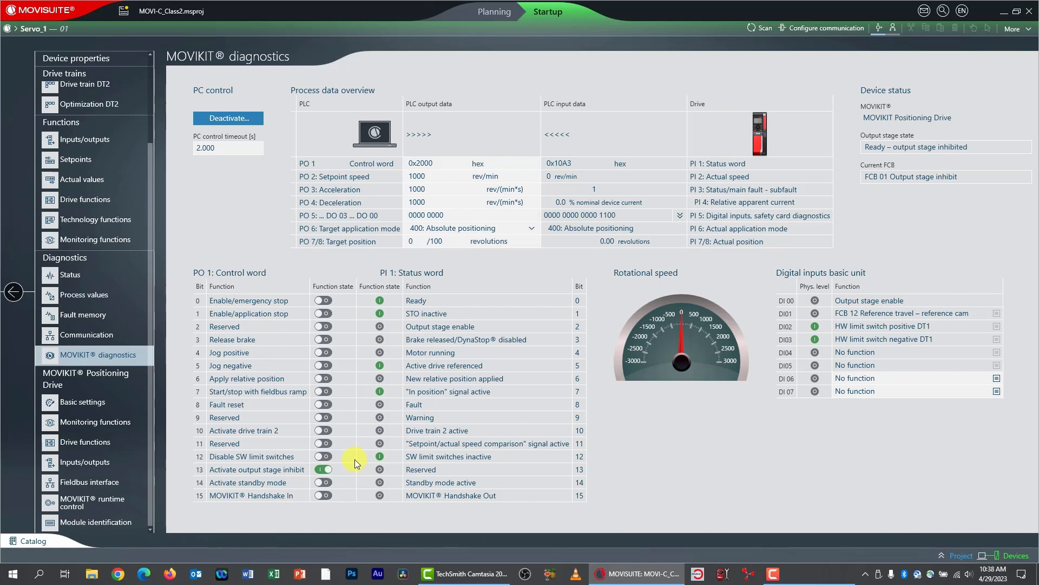
click(244, 118)
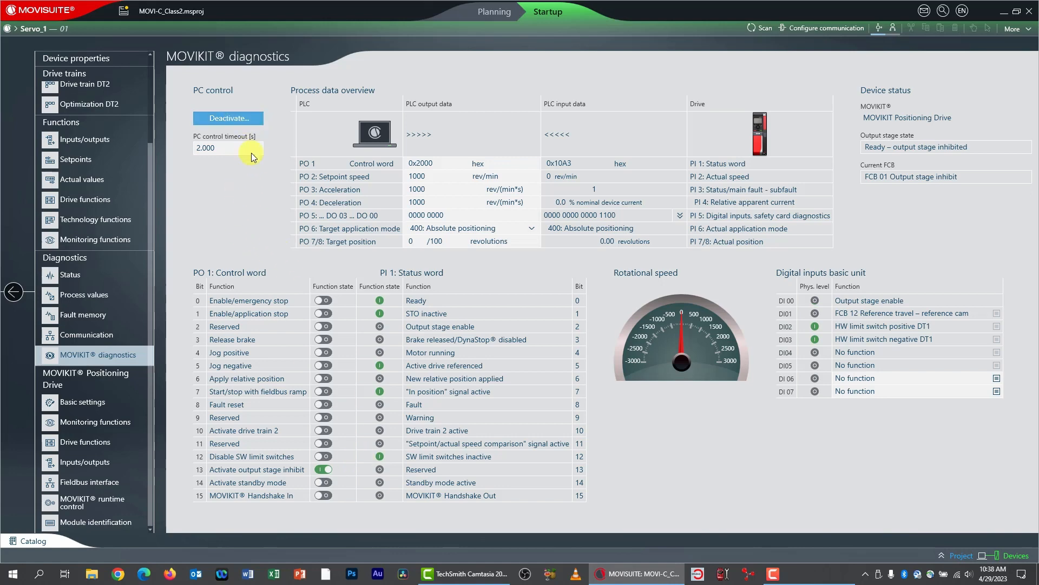
click(456, 381)
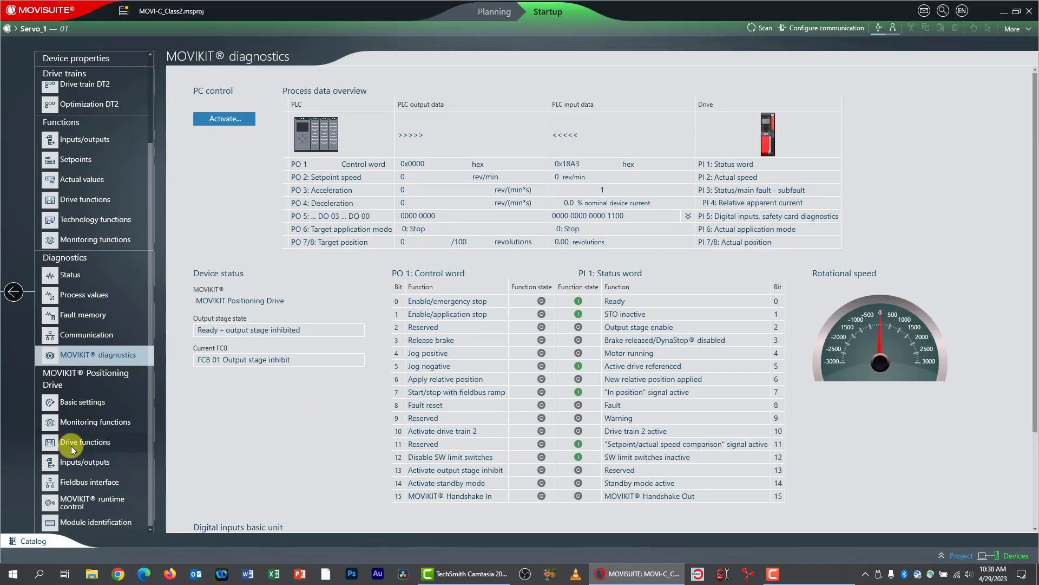
Change the FCB 12 reference travel type to Limit switch positive in the MOVIKIT Positioning Drive's drive functions.
click(74, 445)
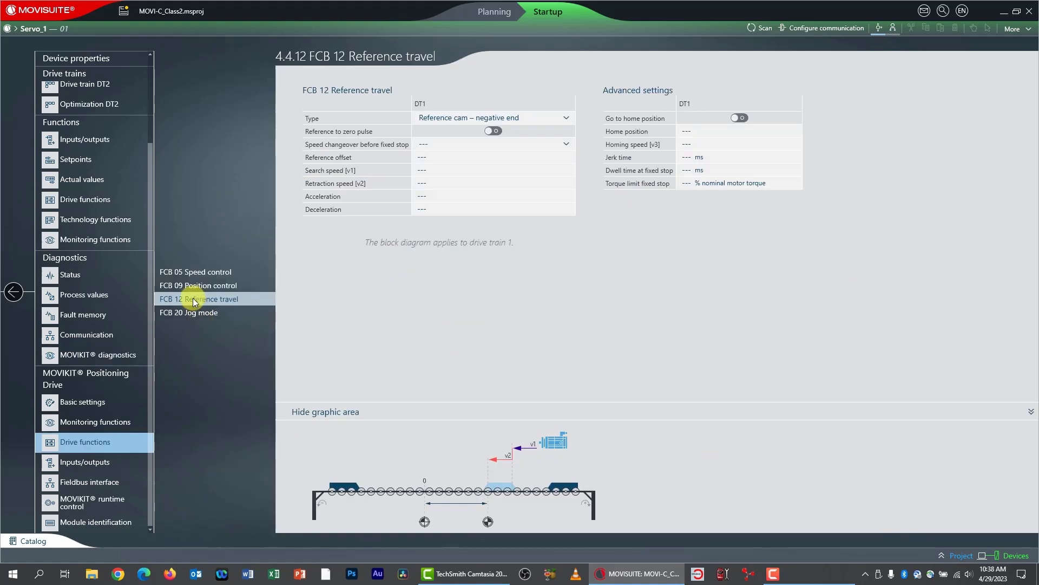
click(564, 118)
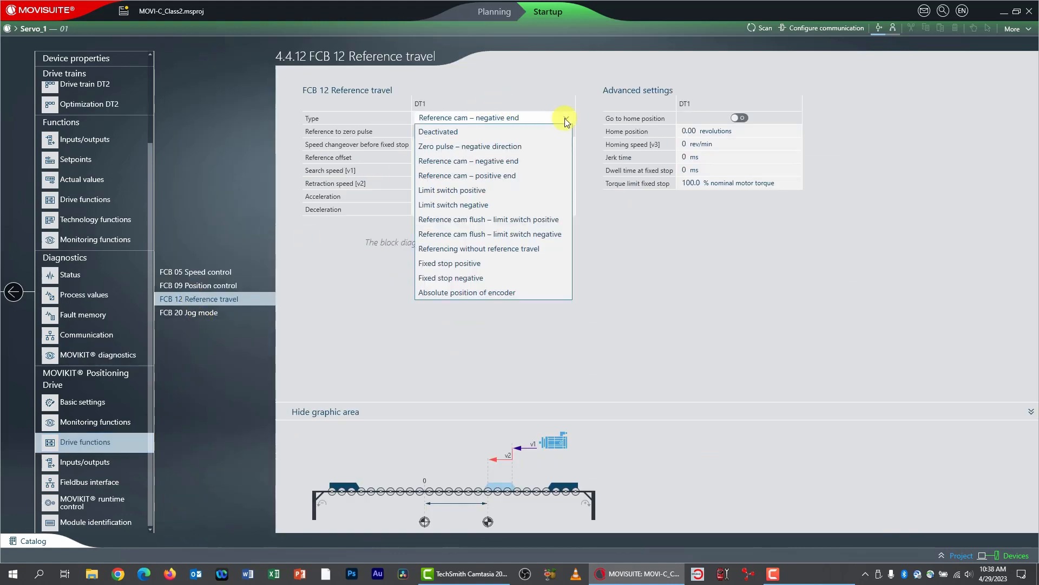
click(477, 190)
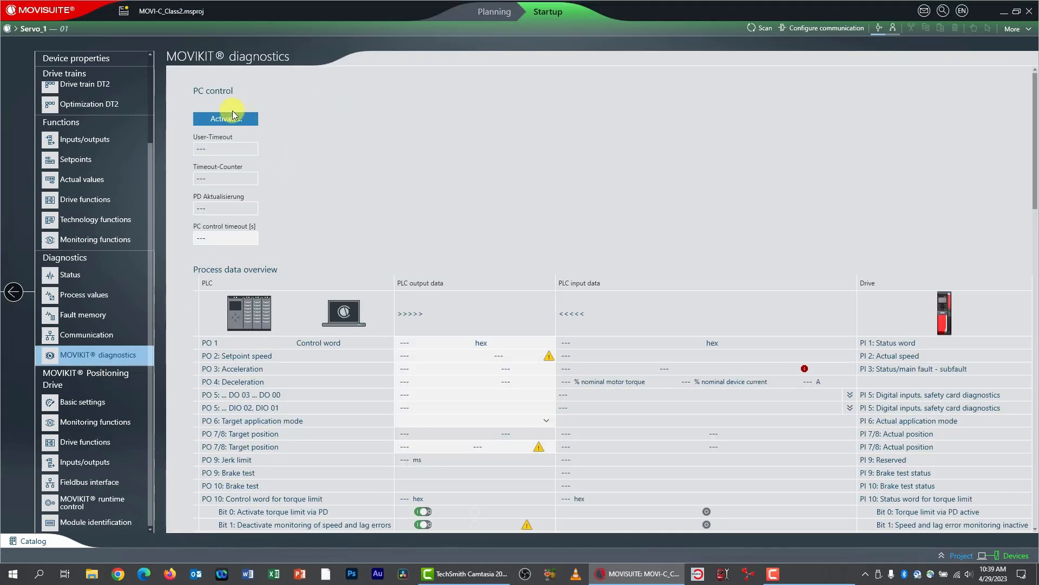
Activate PC control in MOVIKIT diagnostics and set the target application mode to 301: Reference travel – offset via fieldbus.
click(221, 118)
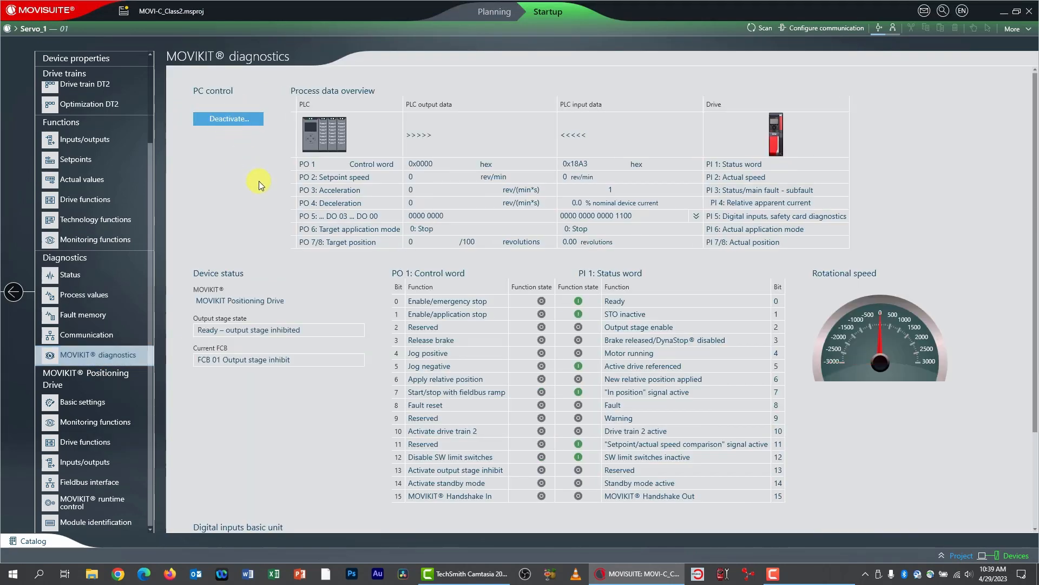
click(531, 228)
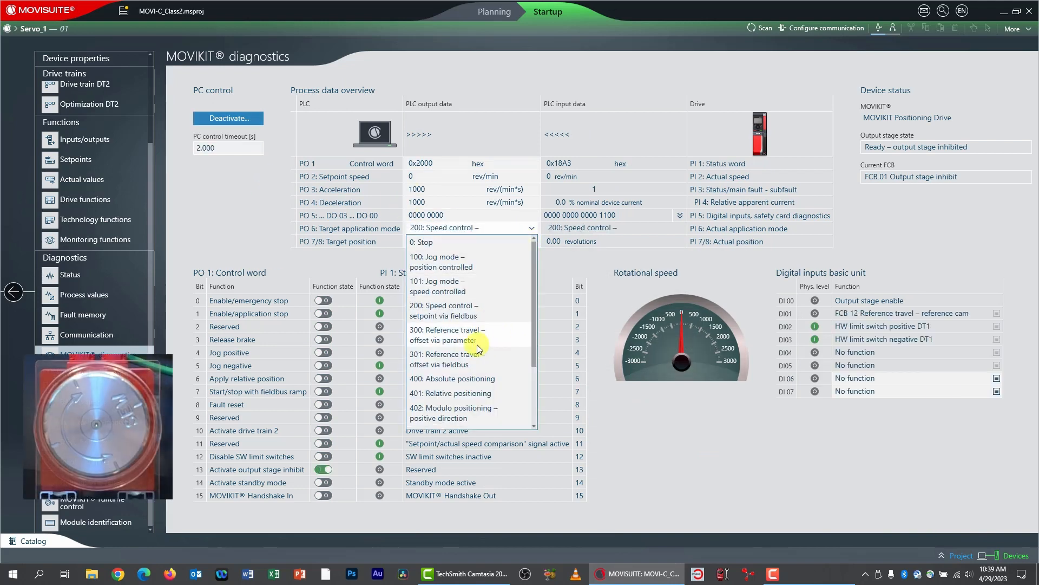
click(465, 357)
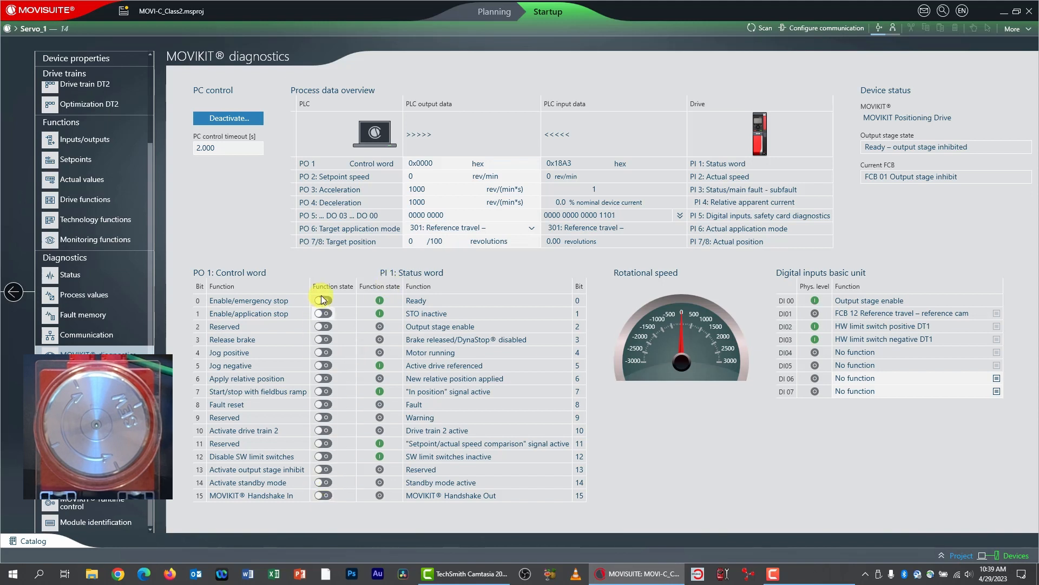
With the output stage inhibit off, switch on both enable bits and run the reference travel by switching the start bit on and back off.
click(323, 314)
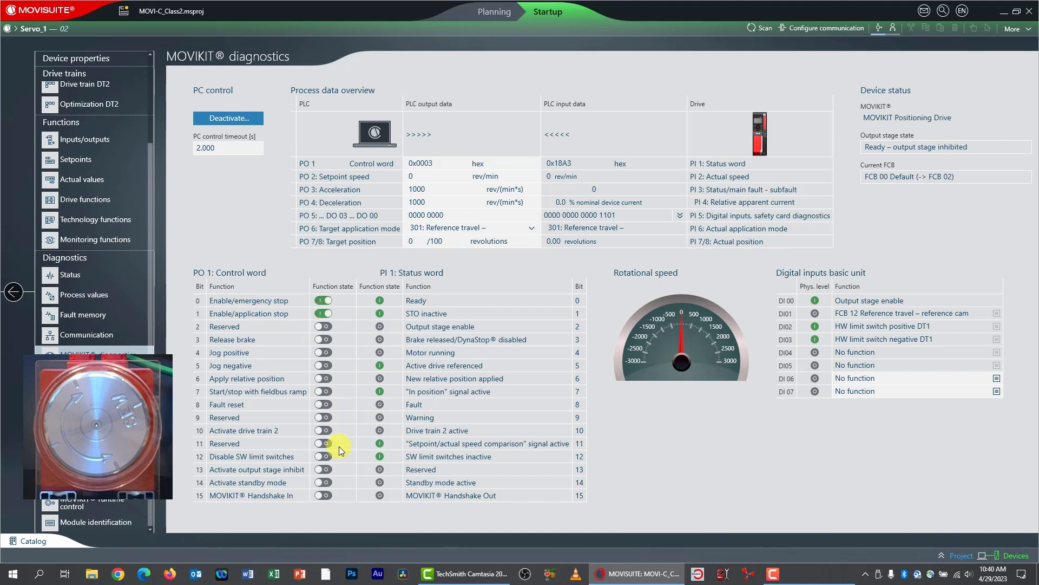
click(360, 397)
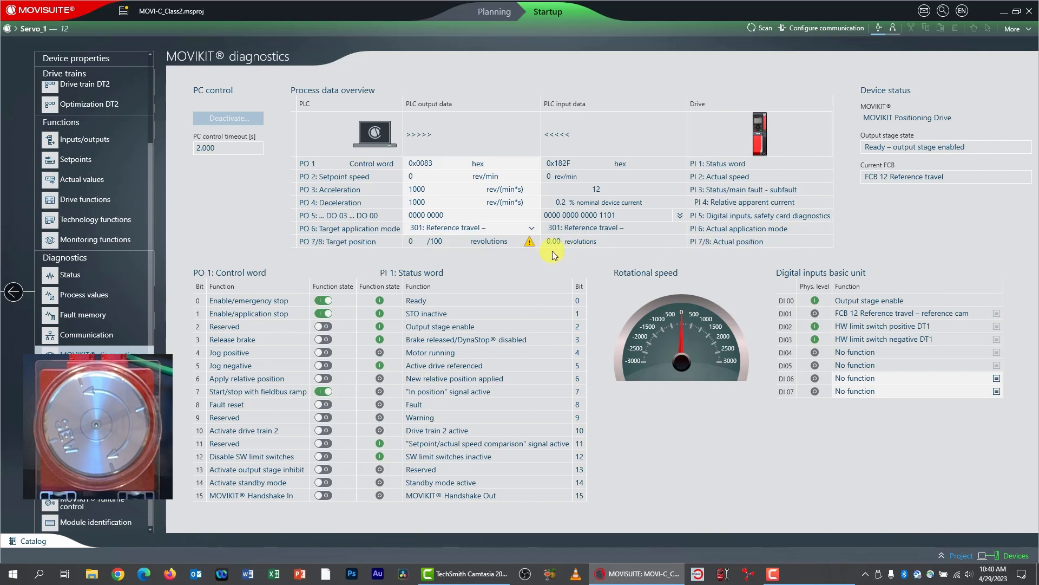
click(323, 391)
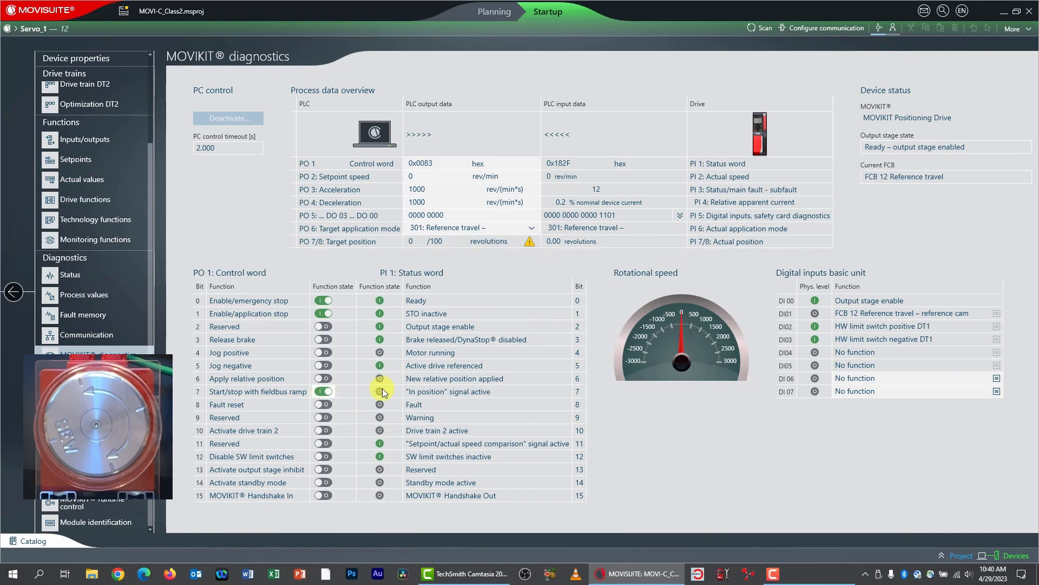